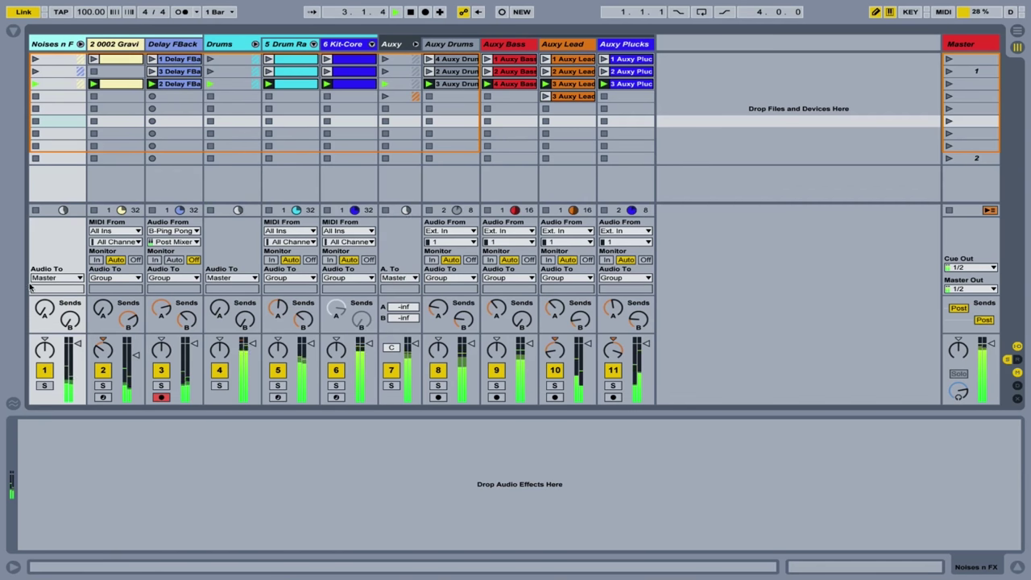
Audition the Noises n FX and Drums groups with Solo and fold both into single columns
left_click(44, 386)
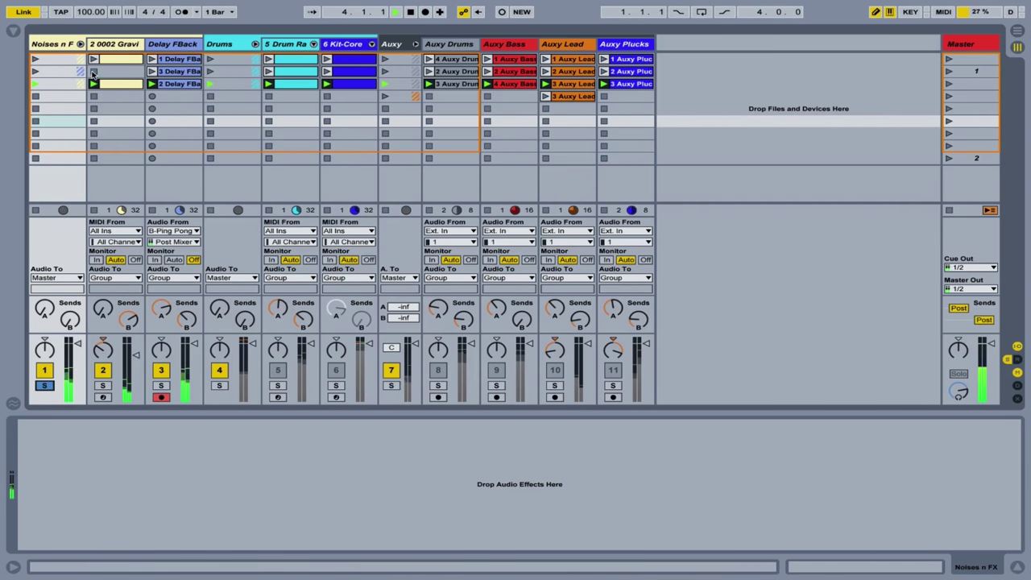
left_click(80, 44)
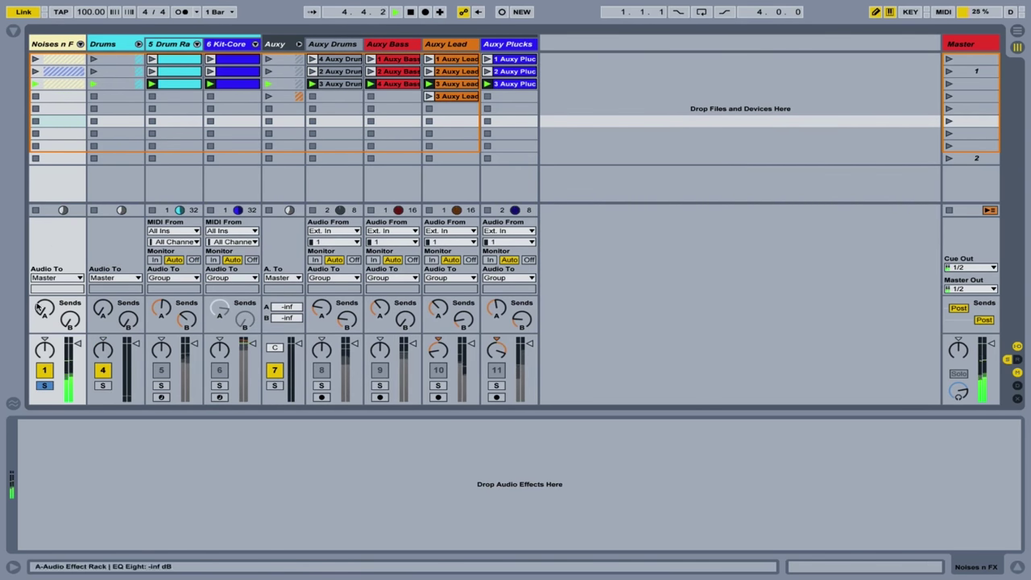
left_click(45, 386)
left_click(102, 385)
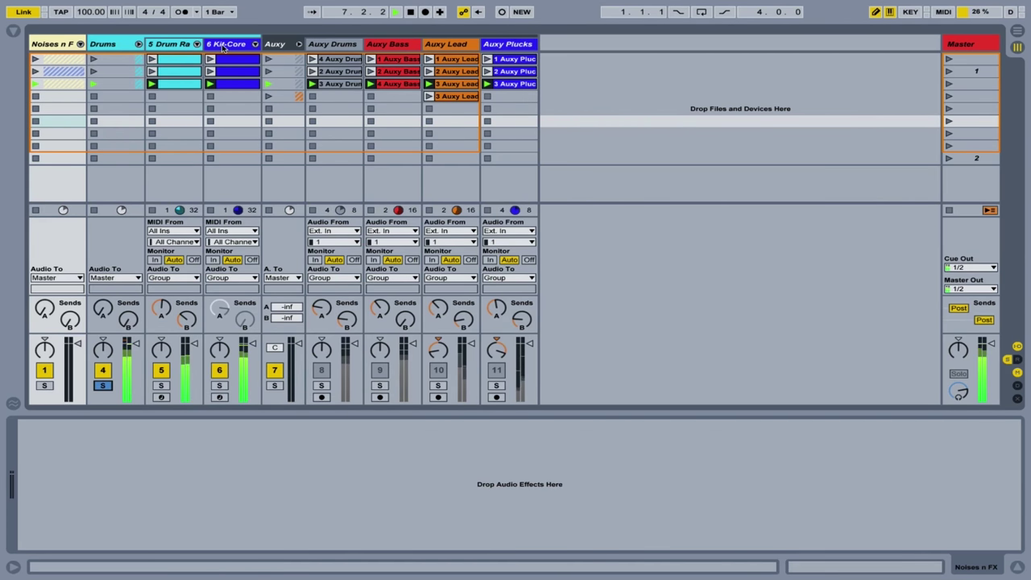
left_click(137, 45)
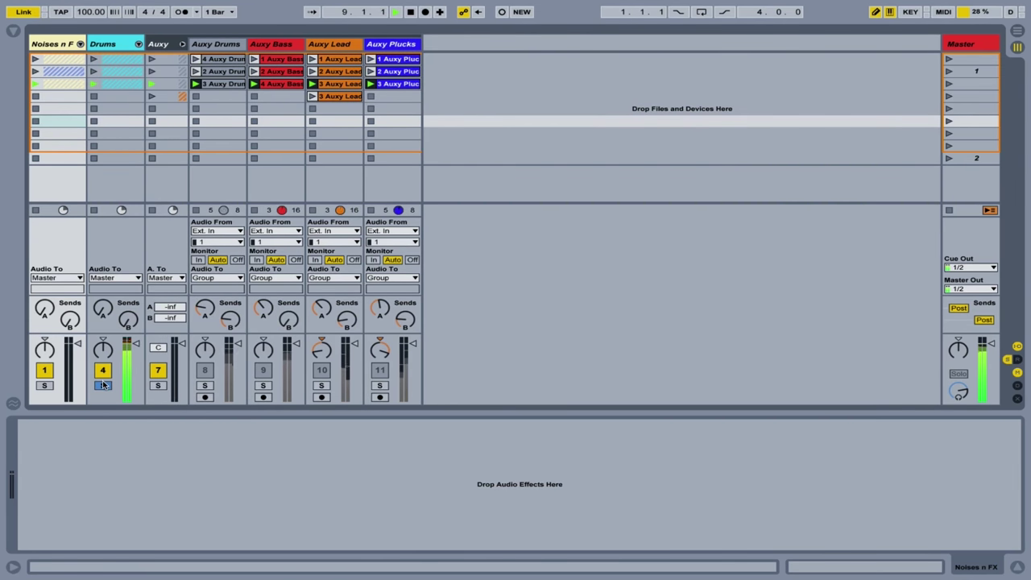
Solo and fold the Auxy group, unsolo it, and select Auxy to show its Glue Compressor
left_click(158, 386)
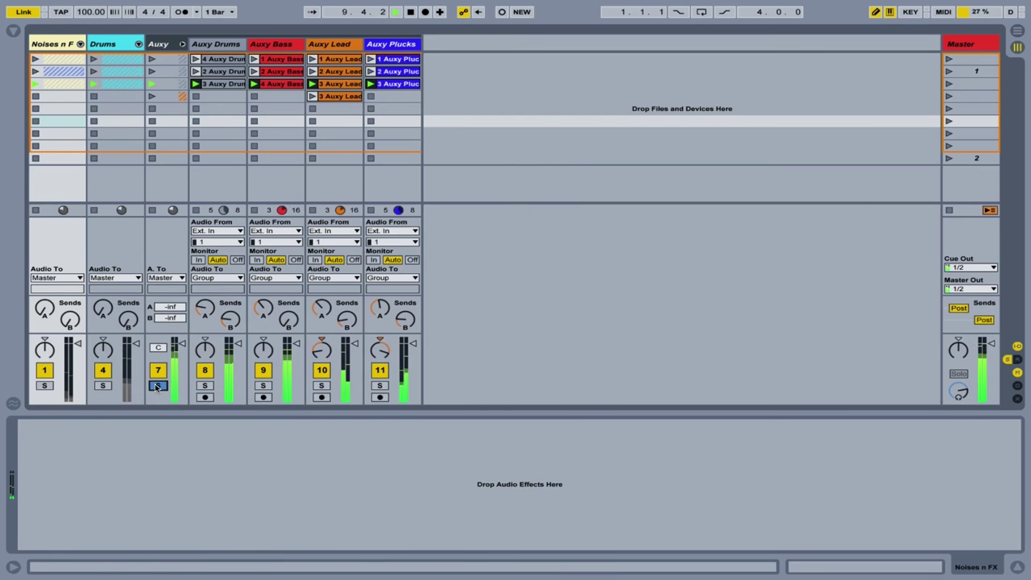
left_click(183, 45)
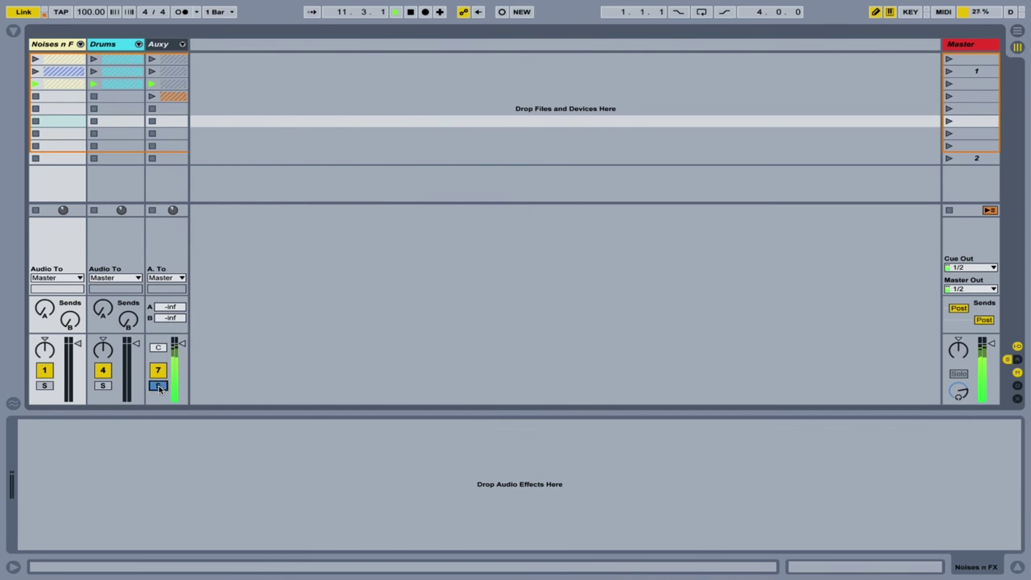
left_click(158, 386)
left_click(166, 45)
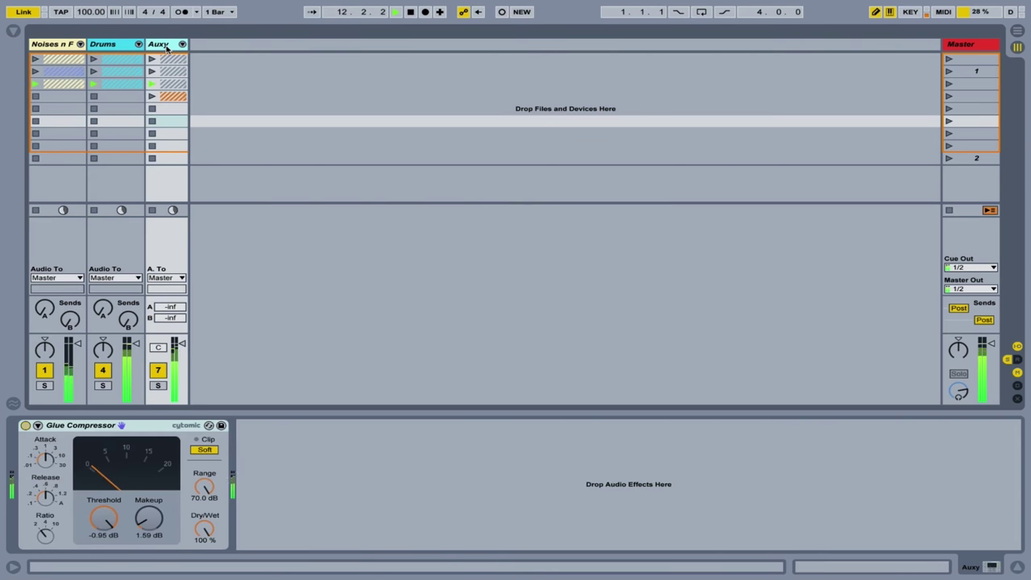
Insert a 12 Audio track with its input set to No Input, and widen its column
key("ctrl+t")
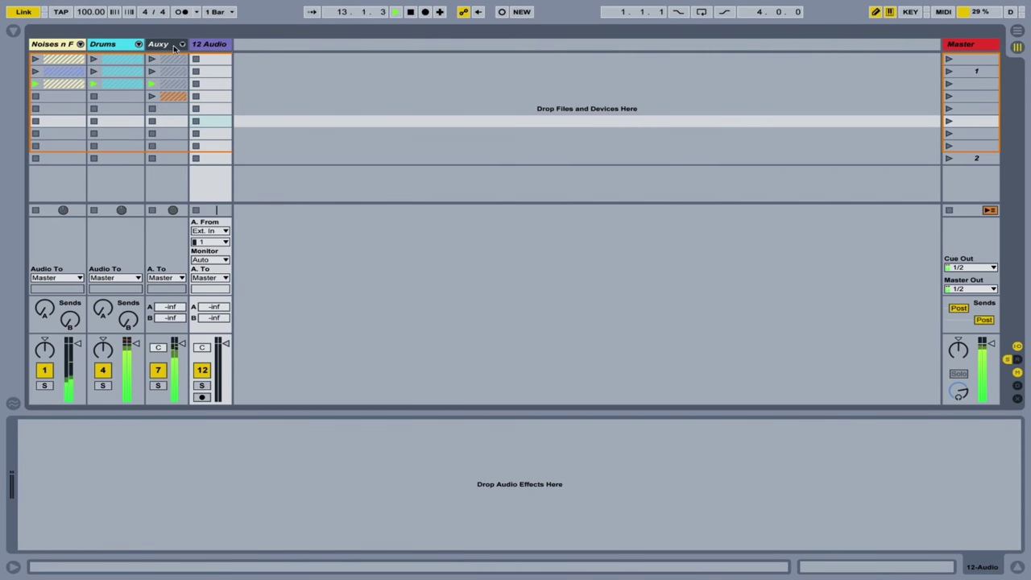
left_click(211, 232)
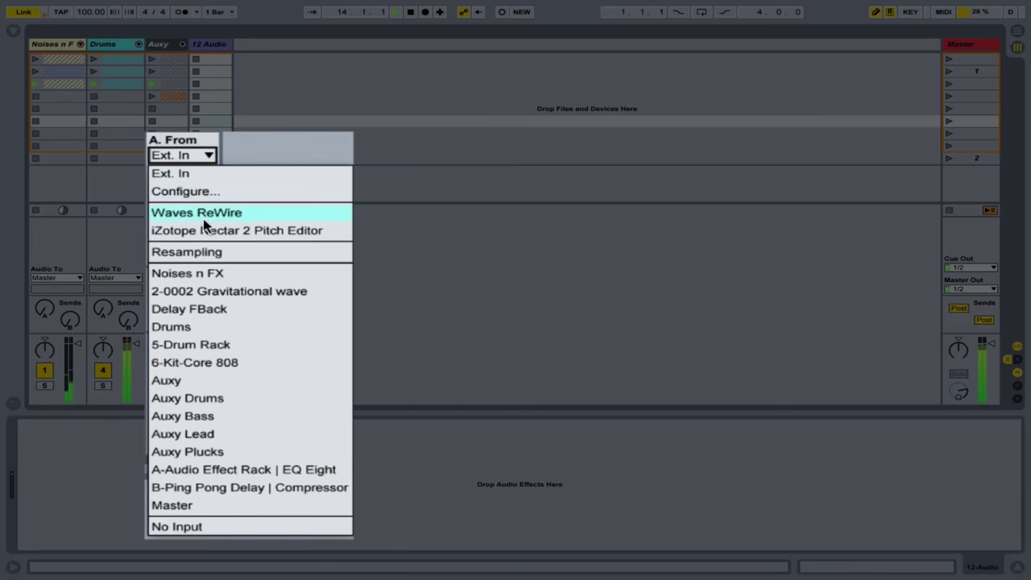
left_click(240, 526)
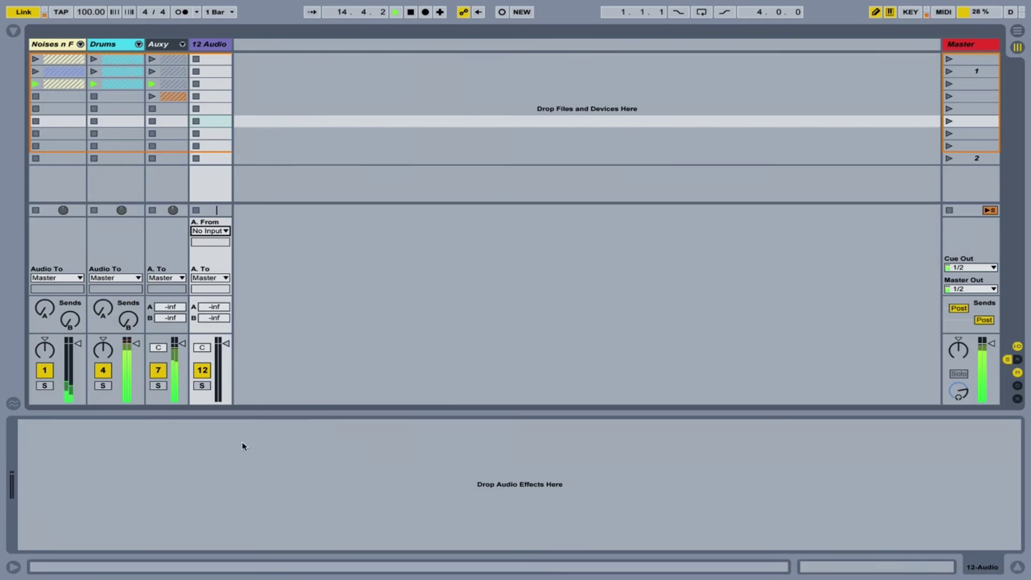
left_click_drag(228, 44, 253, 48)
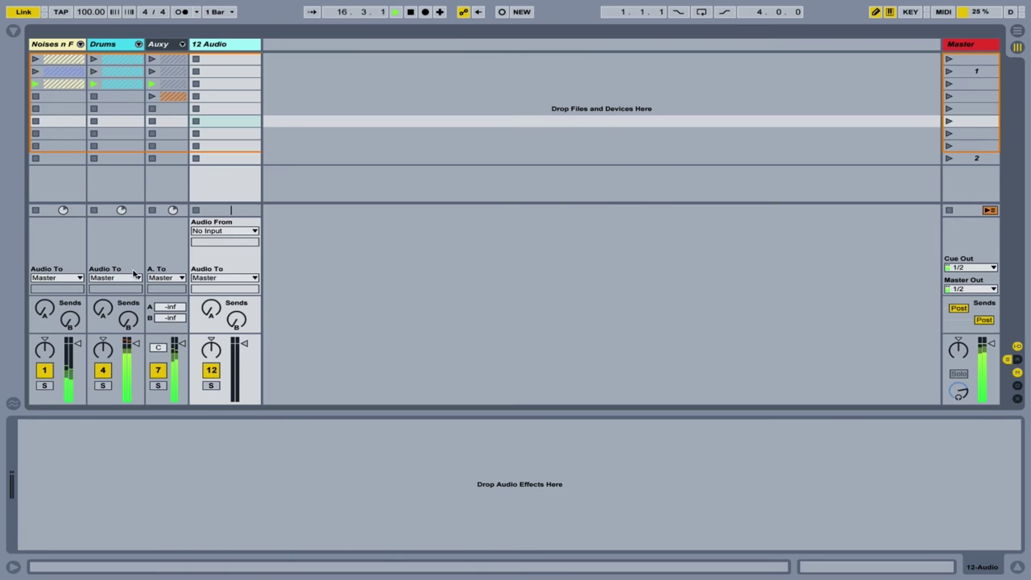
Route the Auxy group's output to 12-Audio, set 12 Audio monitoring to In, and volume to -51 dB
left_click(165, 277)
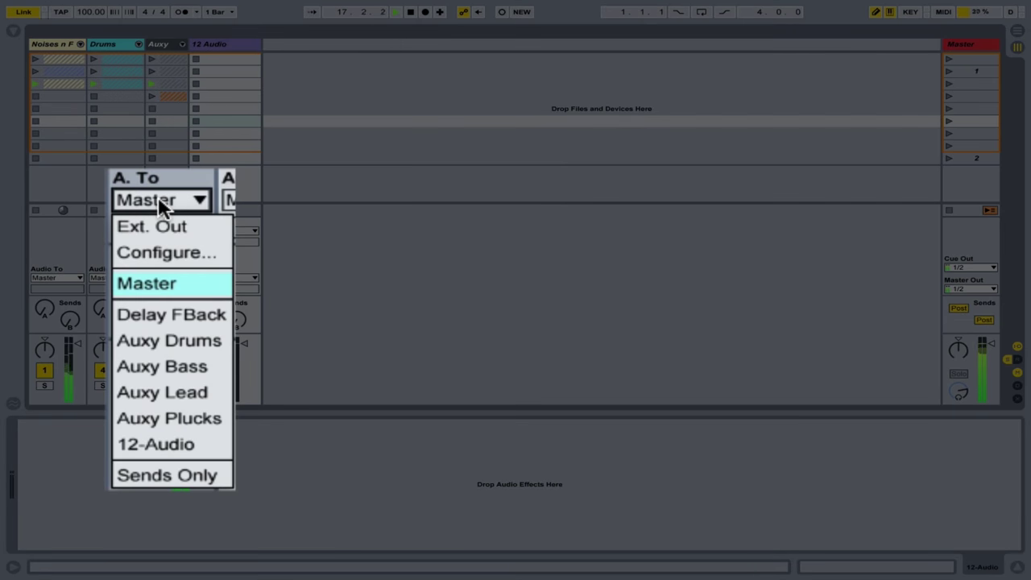
left_click(181, 442)
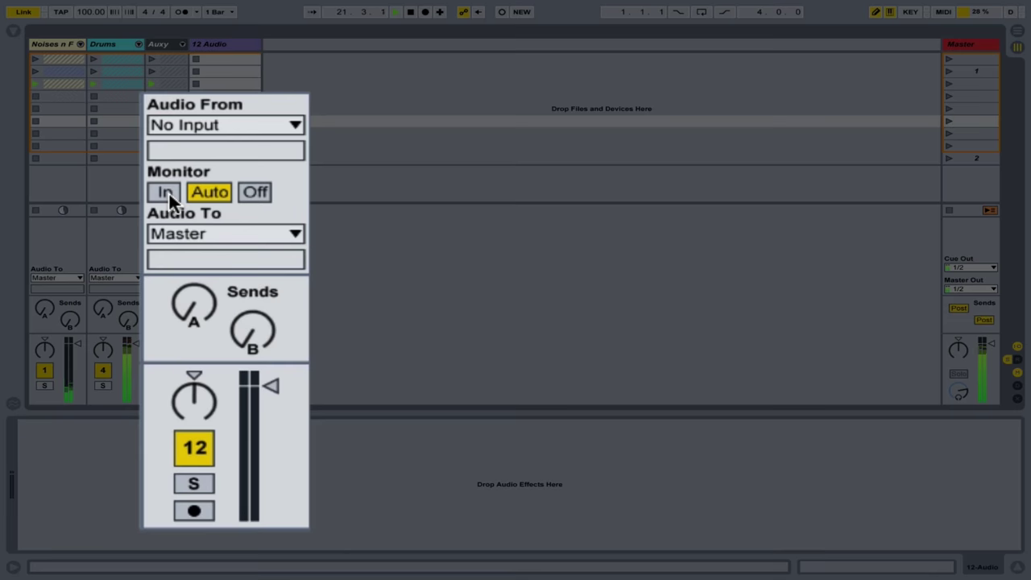
left_click(198, 260)
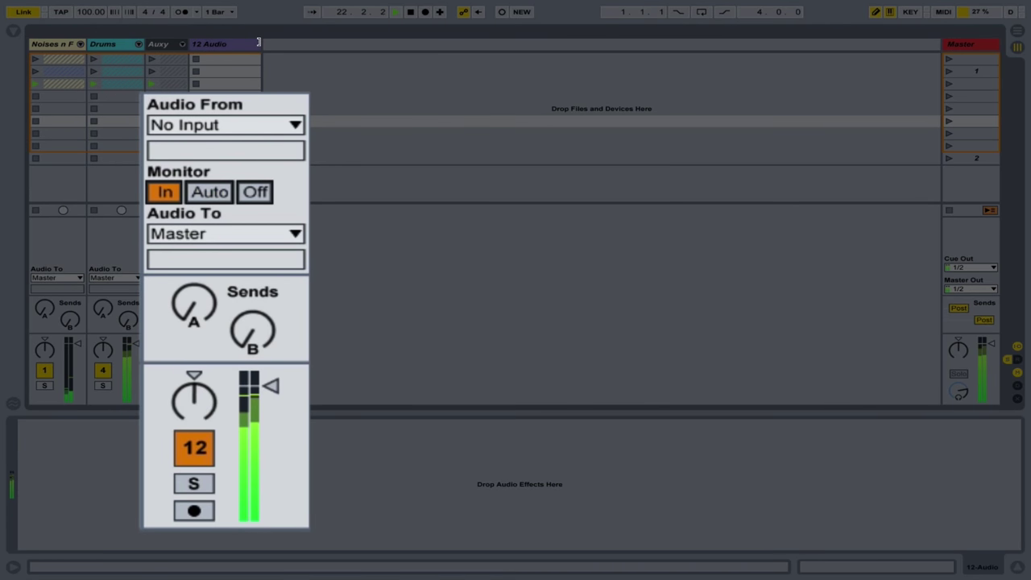
mouse_move(264, 386)
left_mouse_down()
mouse_move(265, 513)
mouse_move(270, 387)
left_mouse_up()
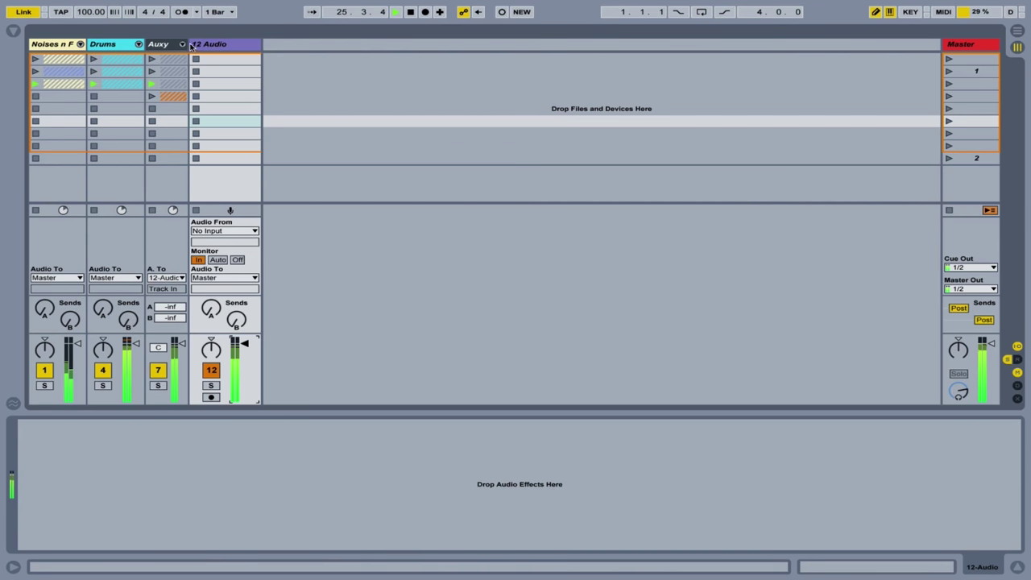
Copy the 3 Auxy Plucks clip into 12 Audio's third slot and silence its clip gain
left_click(183, 45)
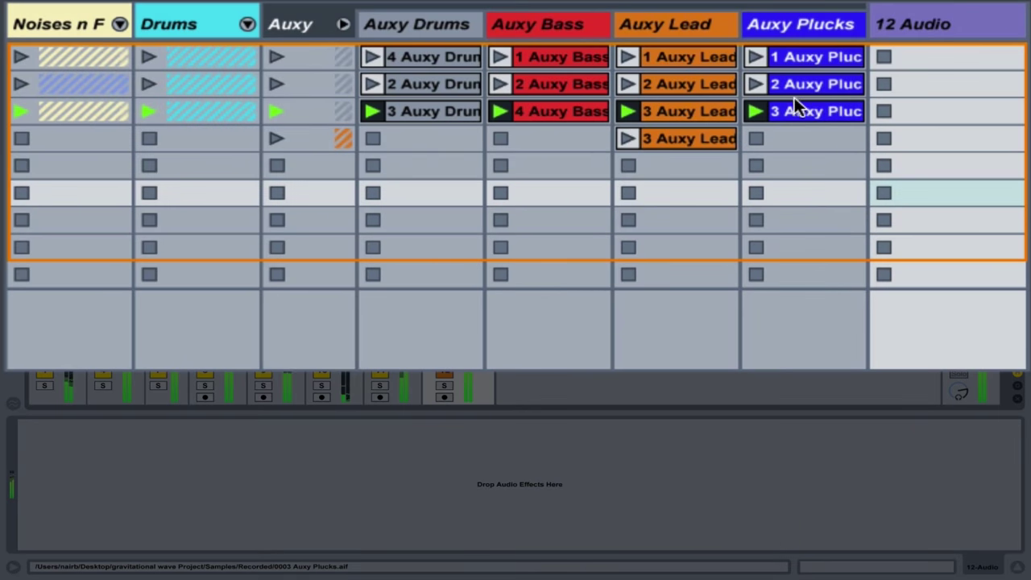
left_click_drag(812, 113, 934, 108)
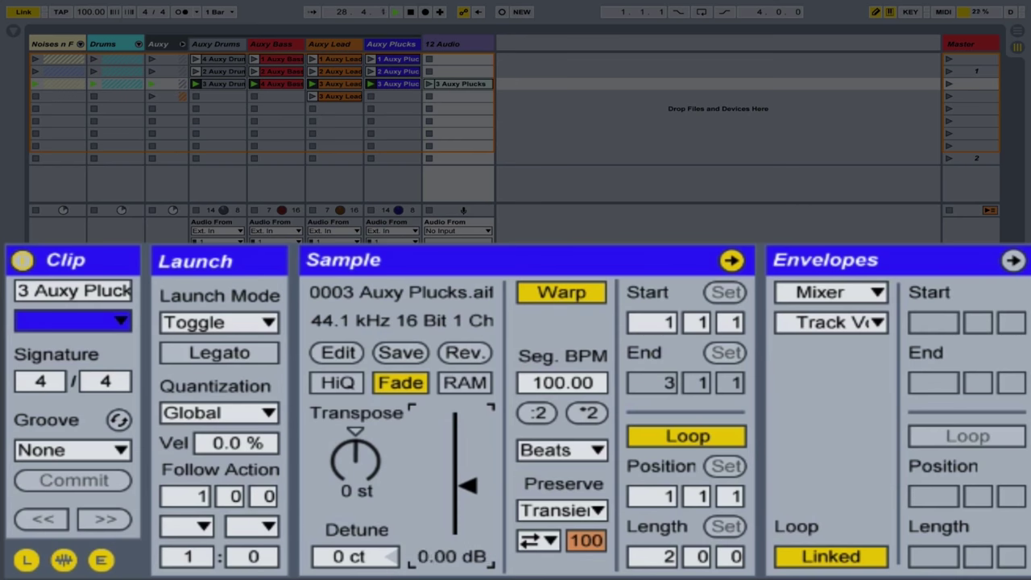
left_click_drag(190, 513, 191, 532)
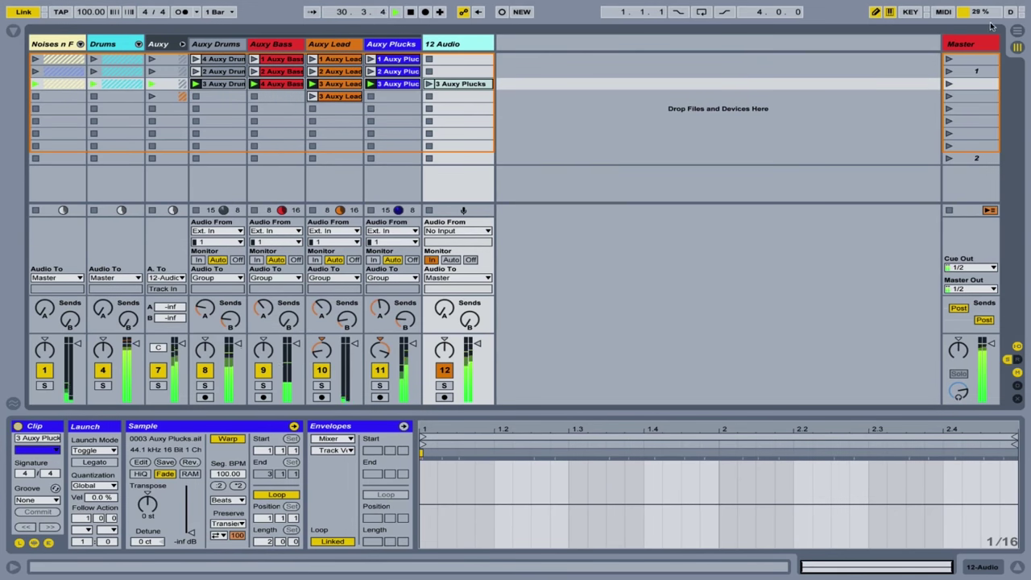
Paste Master's Live Performance FX rack onto 12 Audio and rename the track 'Music FX'
left_click(969, 46)
left_click(968, 46)
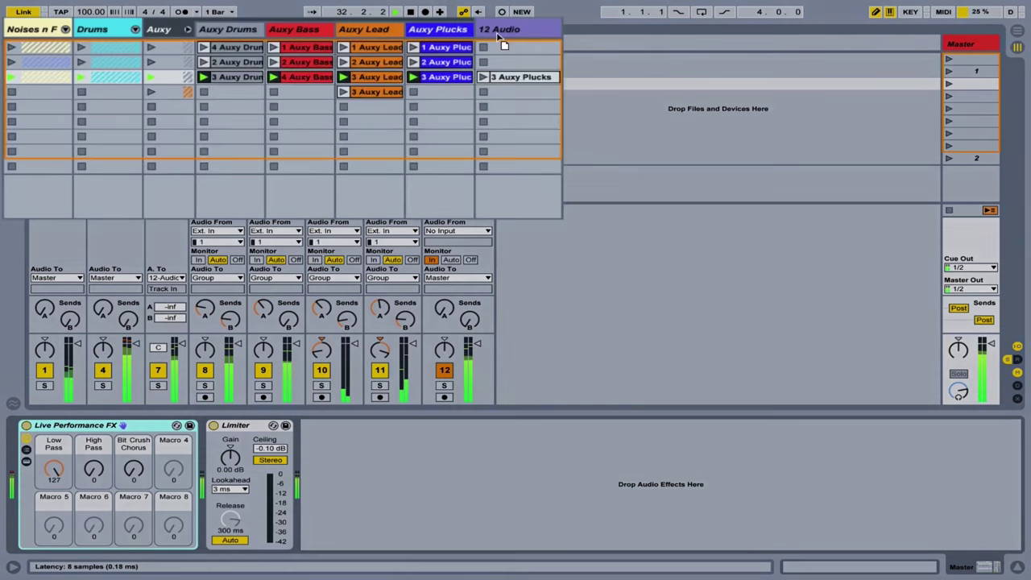
left_click(445, 46)
key("ctrl+v")
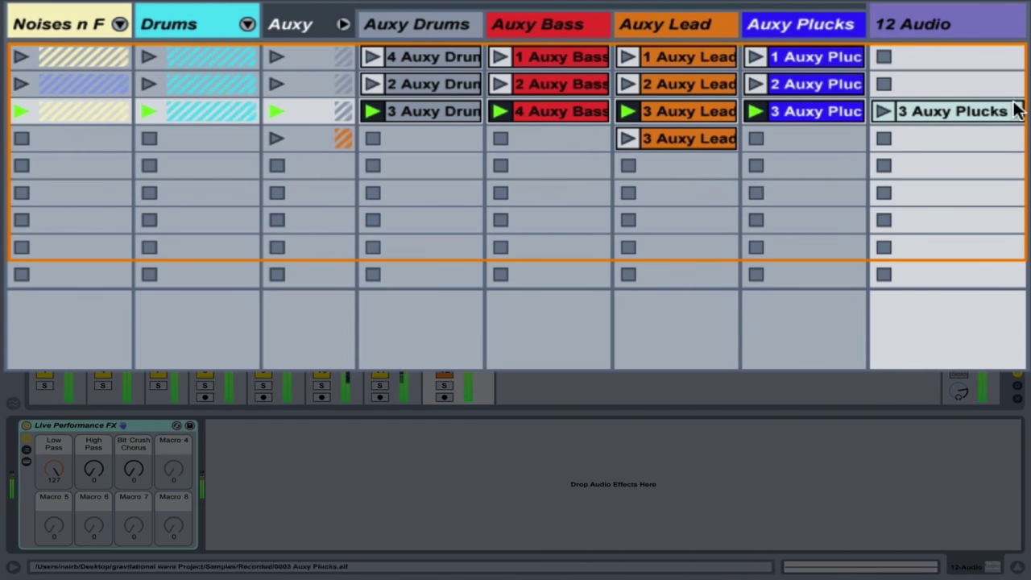
left_click(968, 23)
key("ctrl+r")
type("M")
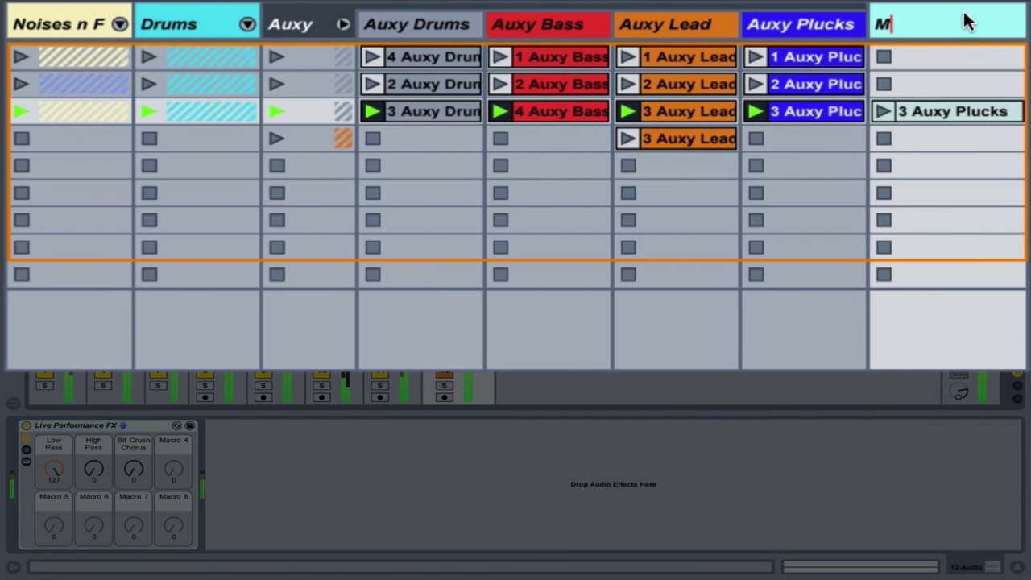
type("usic FX")
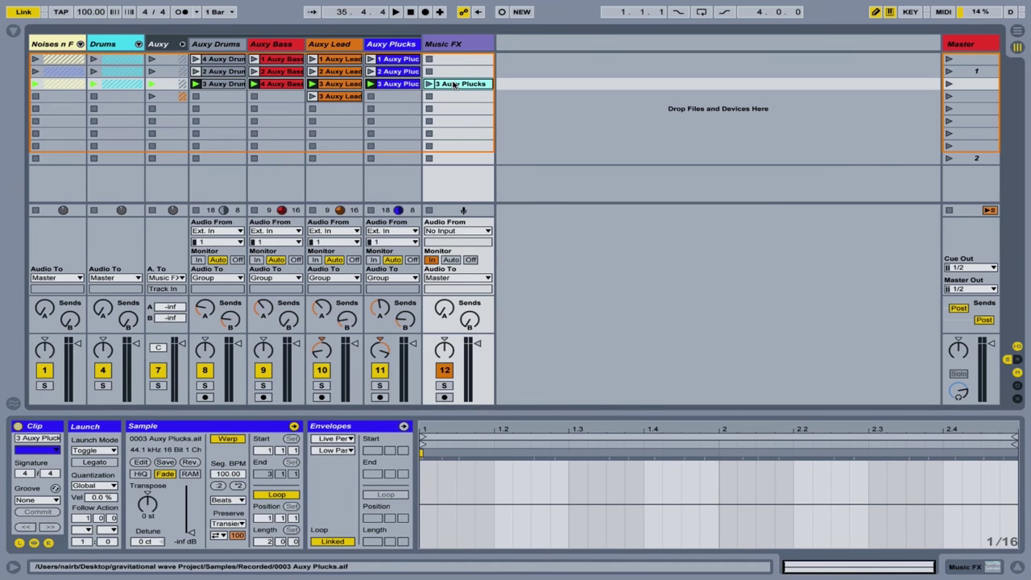
Show the 3 Auxy Plucks clip's envelope settings, hiding its Sample and Launch boxes
left_click(993, 569)
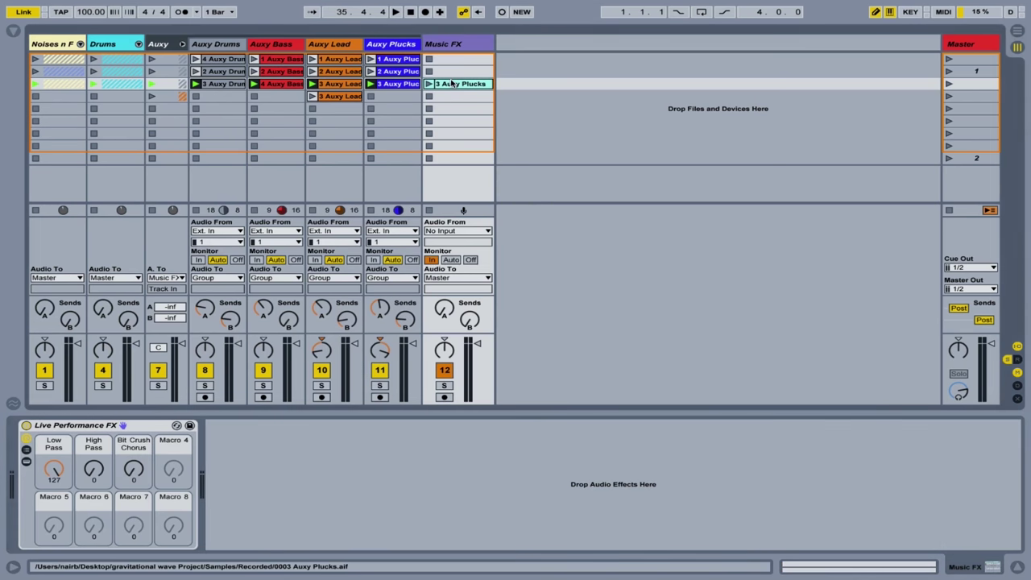
left_click(459, 84)
left_click(103, 556)
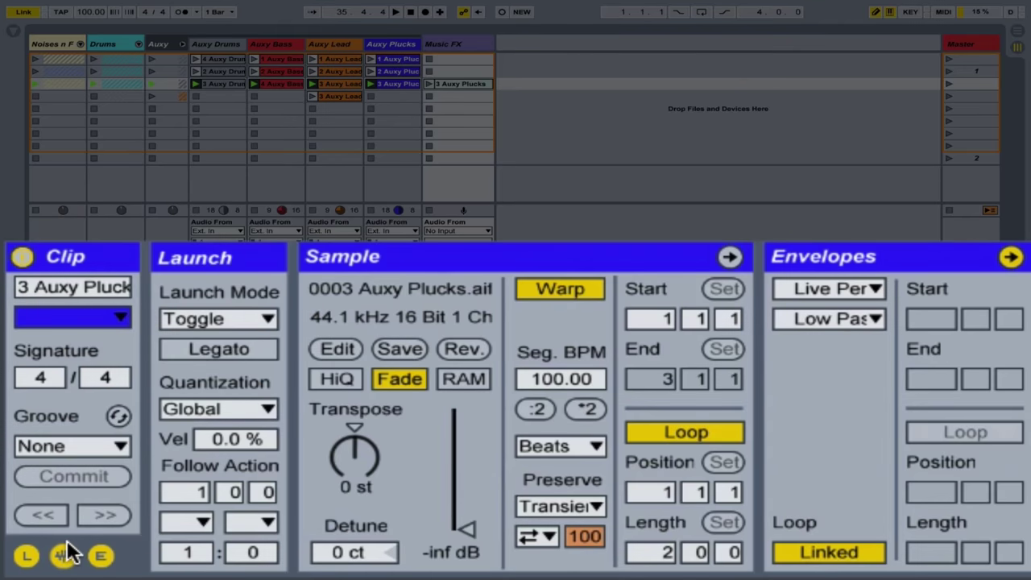
left_click(64, 556)
left_click(17, 542)
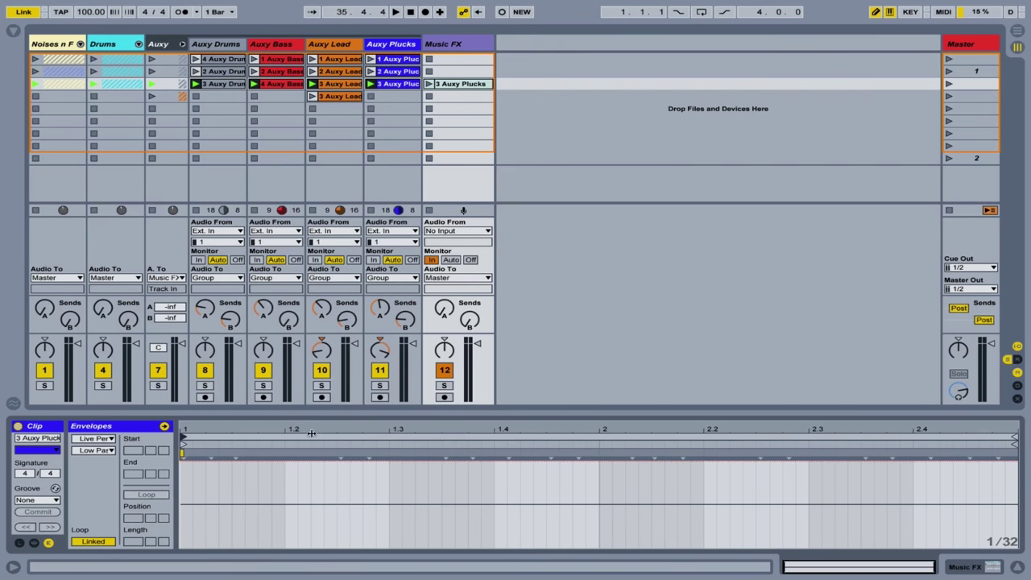
Enlarge the clip view, draw a downward Low Pass sweep across the clip, and launch it
left_click_drag(309, 411, 318, 298)
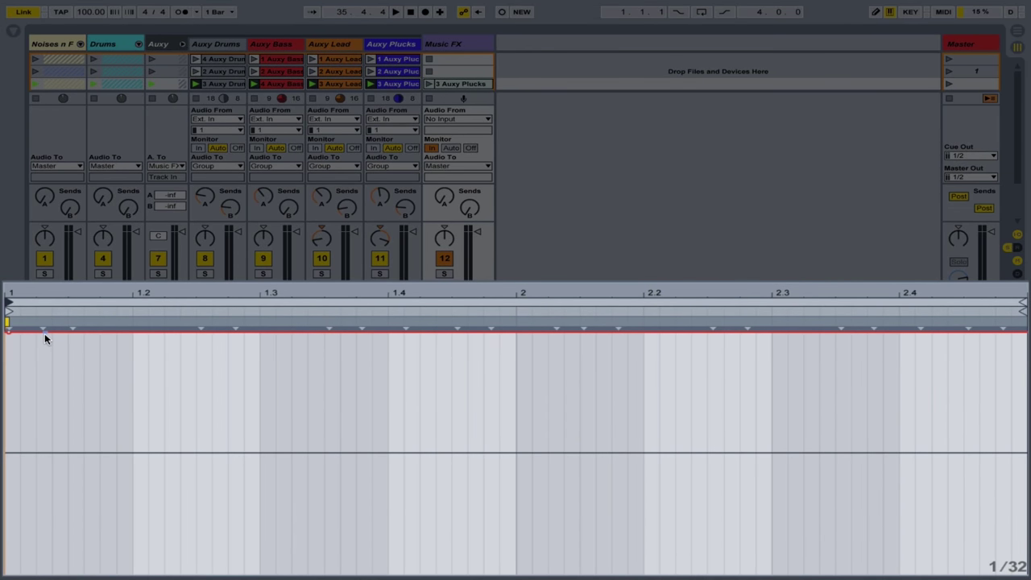
left_click_drag(43, 333, 1016, 570)
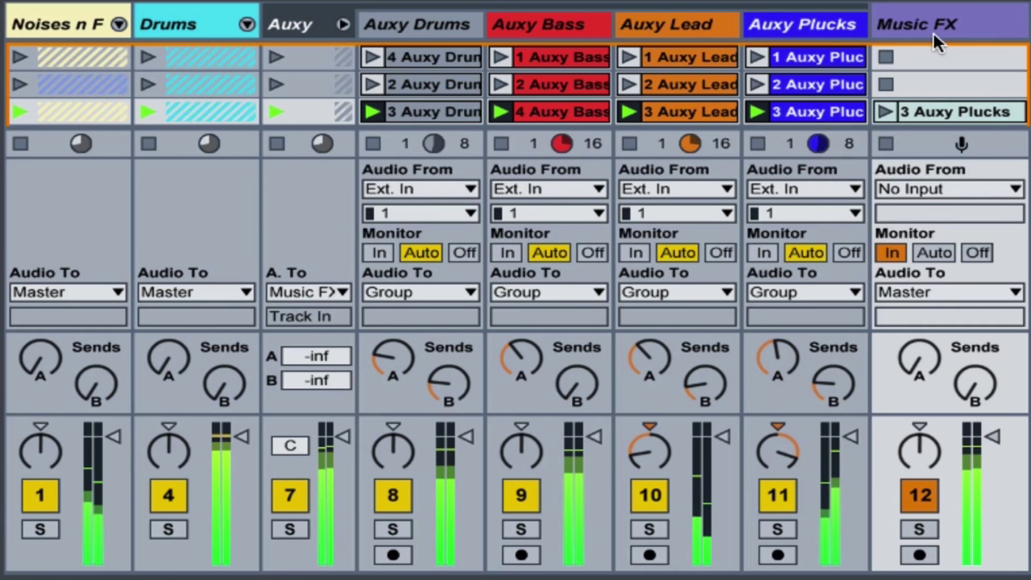
left_click(887, 110)
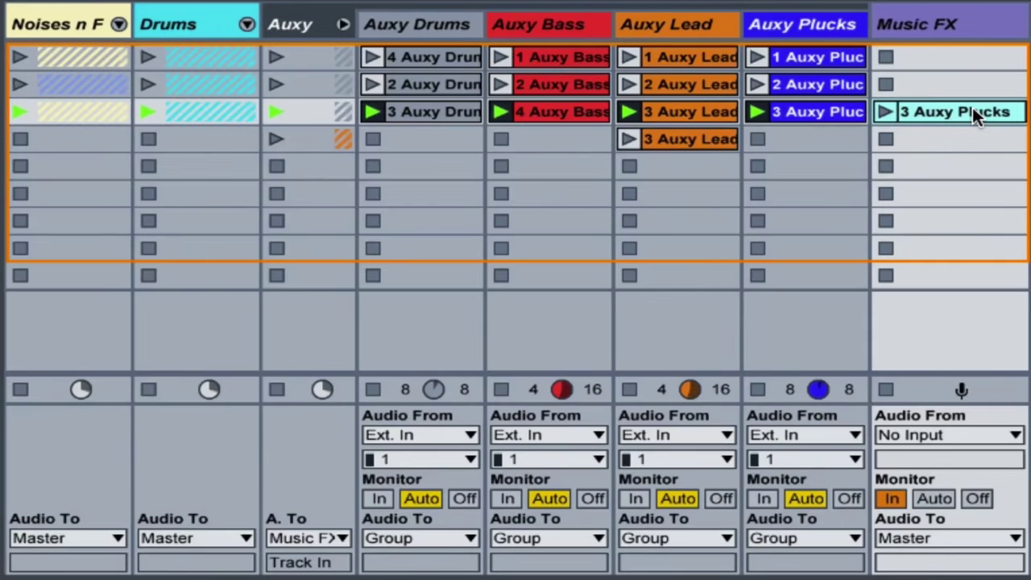
Duplicate the 3 Auxy Plucks clip into the next Music FX slot and select the copy
left_click_drag(471, 83, 472, 108)
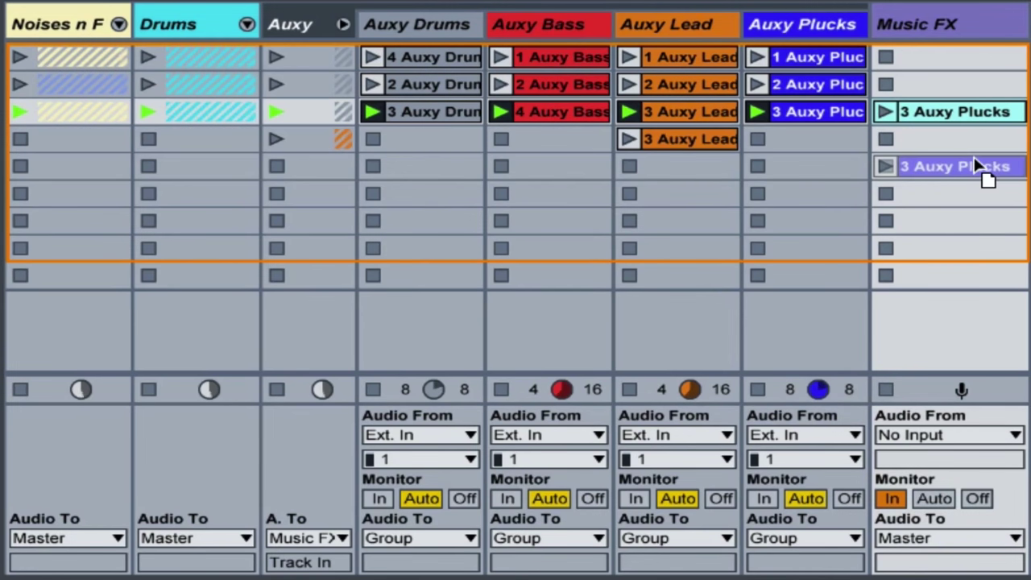
left_click_drag(975, 165, 971, 141)
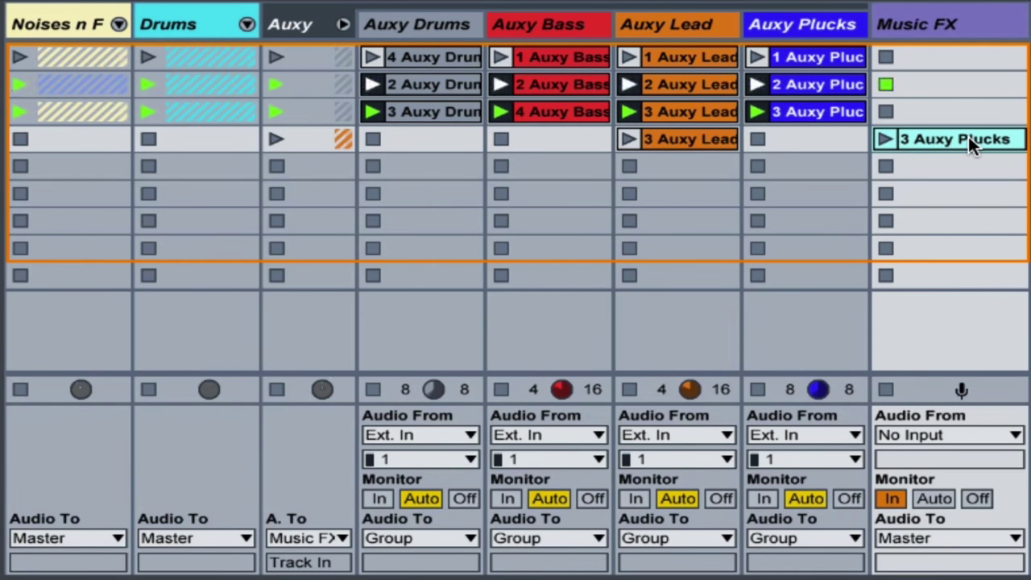
left_click_drag(968, 136, 964, 112)
left_click(964, 134)
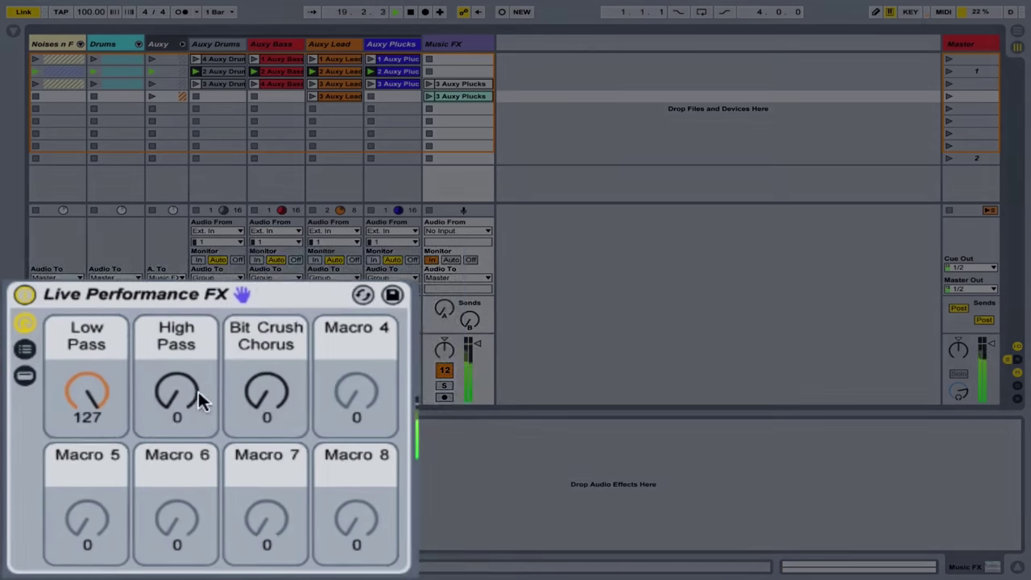
Ramp the copy's High Pass envelope to 127 at bar 2, then add short dips to 0 near the end
mouse_move(198, 391)
left_mouse_down()
mouse_move(198, 363)
mouse_move(198, 392)
left_mouse_up()
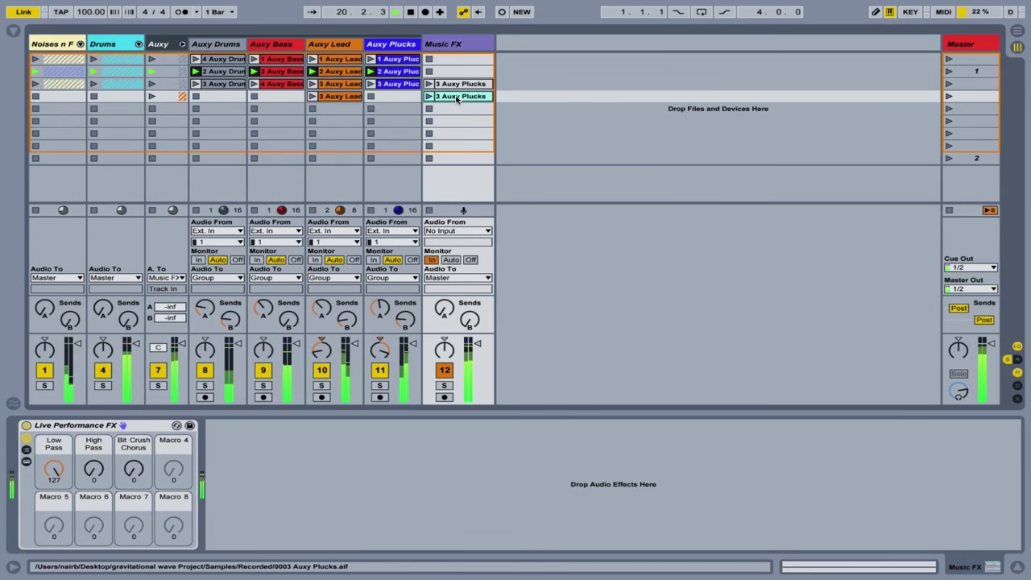
double_click(459, 96)
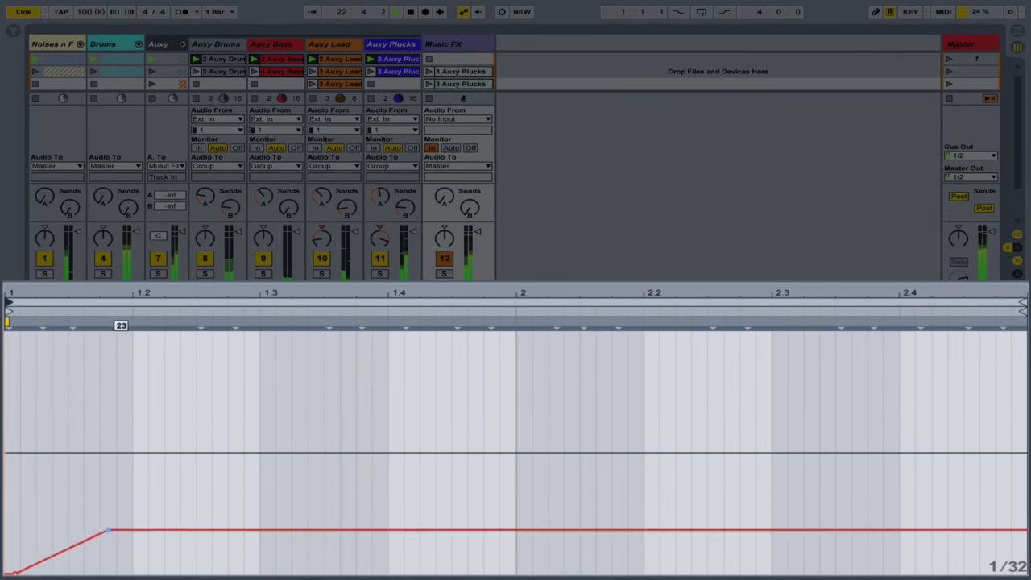
mouse_move(107, 530)
left_mouse_down()
mouse_move(273, 411)
mouse_move(518, 333)
left_mouse_up()
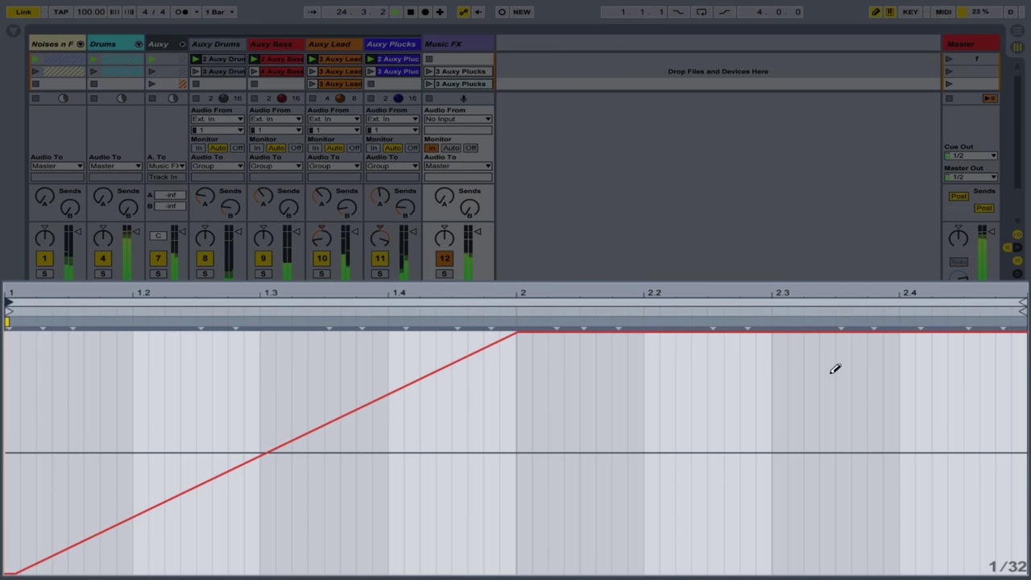
mouse_move(859, 354)
left_mouse_down()
mouse_move(855, 473)
mouse_move(895, 568)
left_mouse_up()
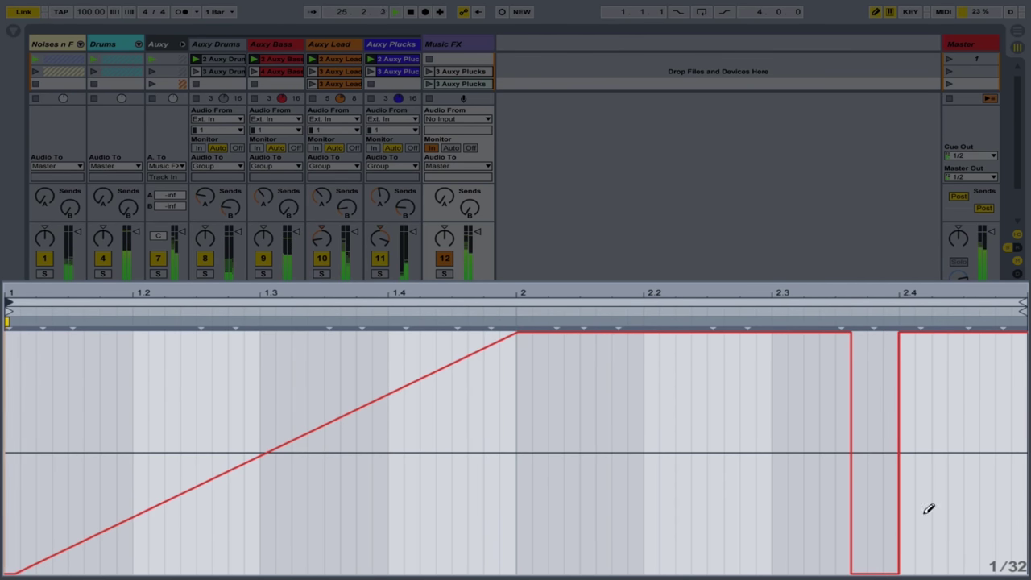
left_click_drag(955, 403, 959, 568)
left_click(989, 563)
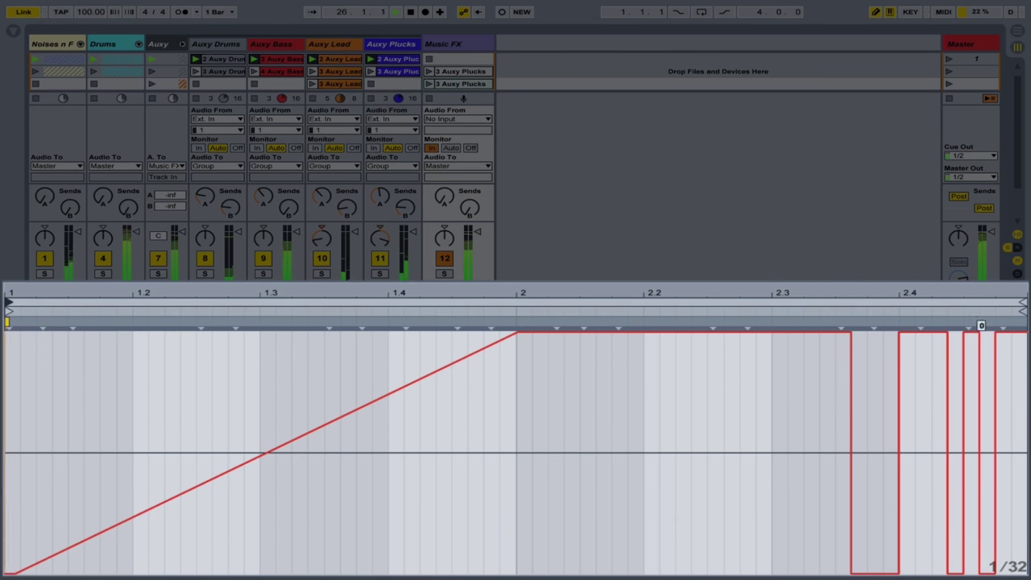
left_click(1018, 555)
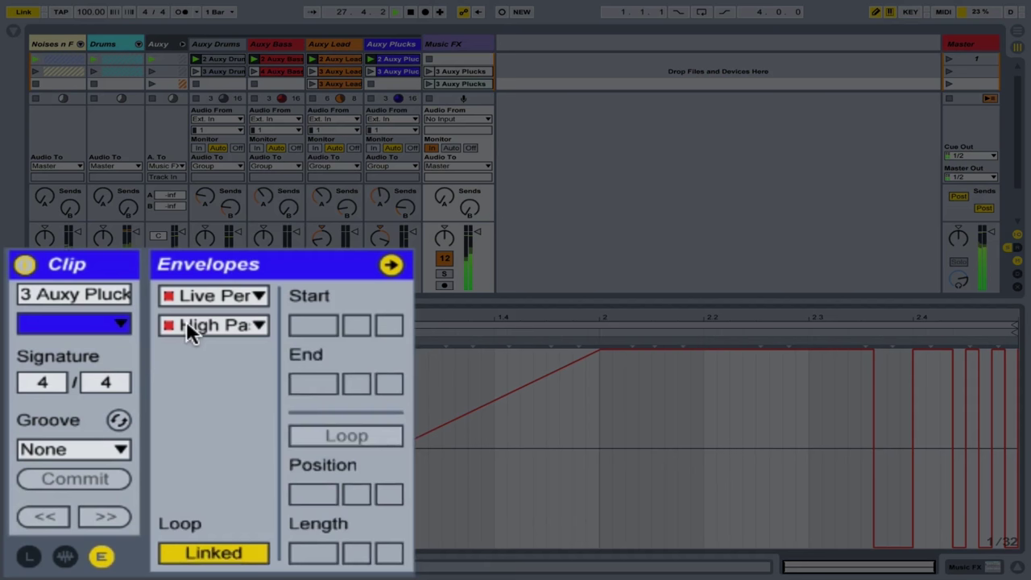
Select the copied clip's Low Pass envelope across the whole clip and delete it
left_click(83, 451)
left_click(86, 470)
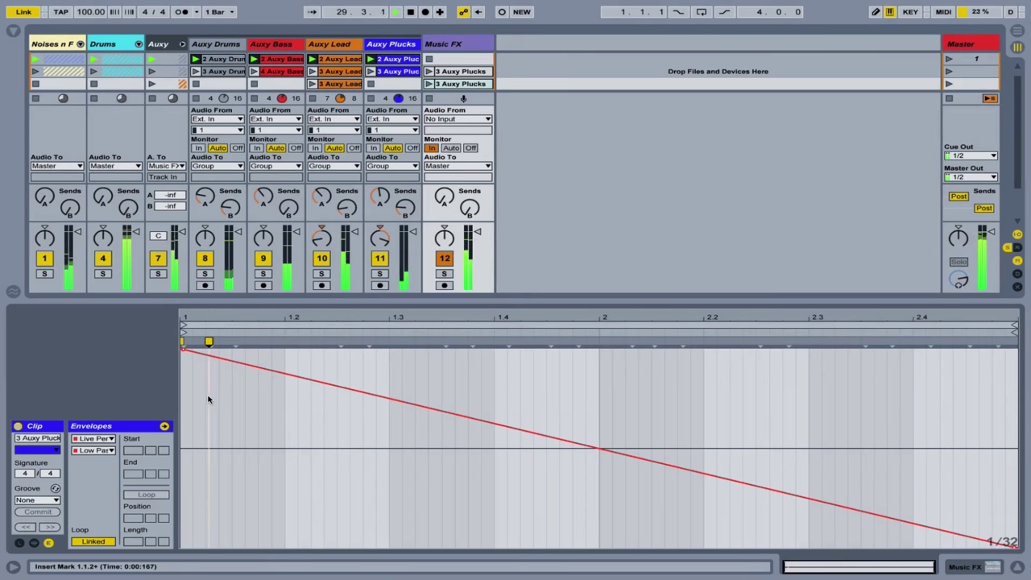
key("ctrl+a")
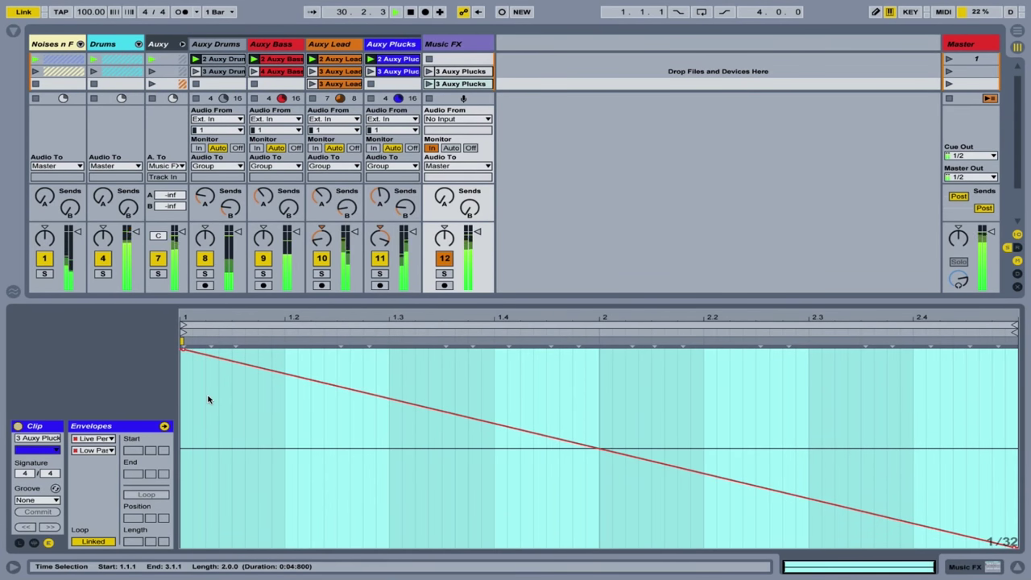
key("Delete")
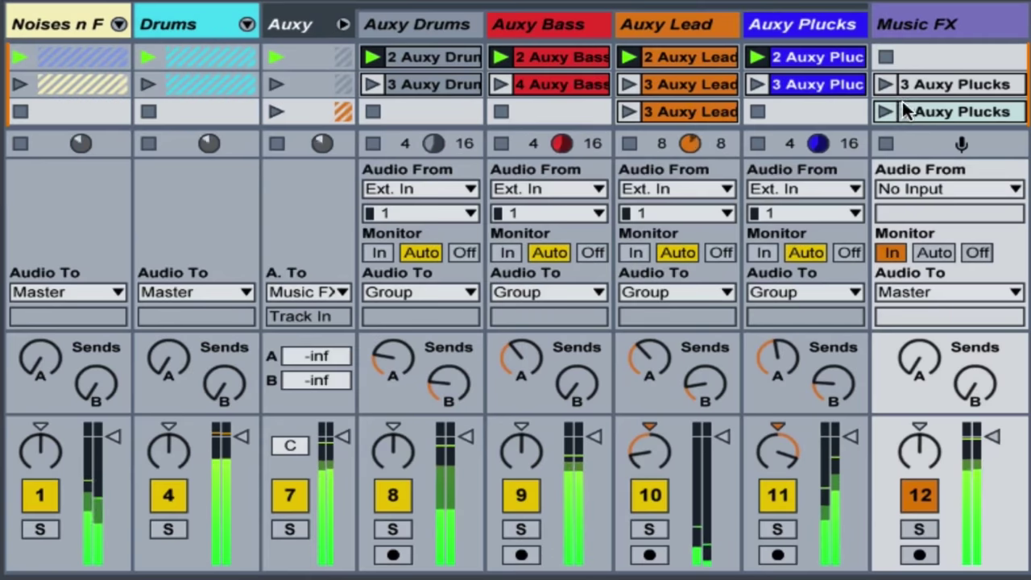
left_click(906, 112)
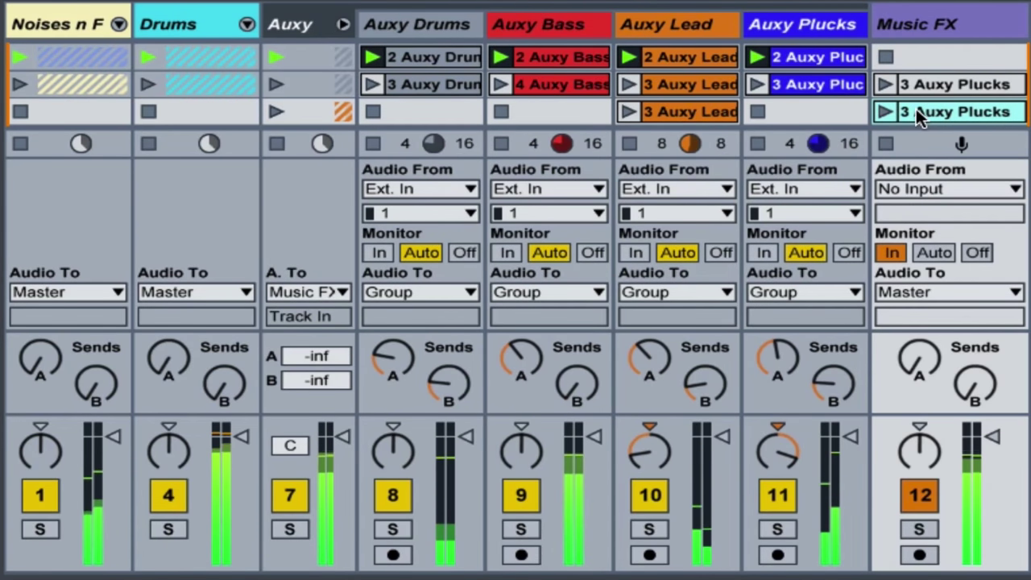
Show the Music FX rack and launch the copied 3 Auxy Plucks clip to hear its High Pass automation
left_click(913, 37)
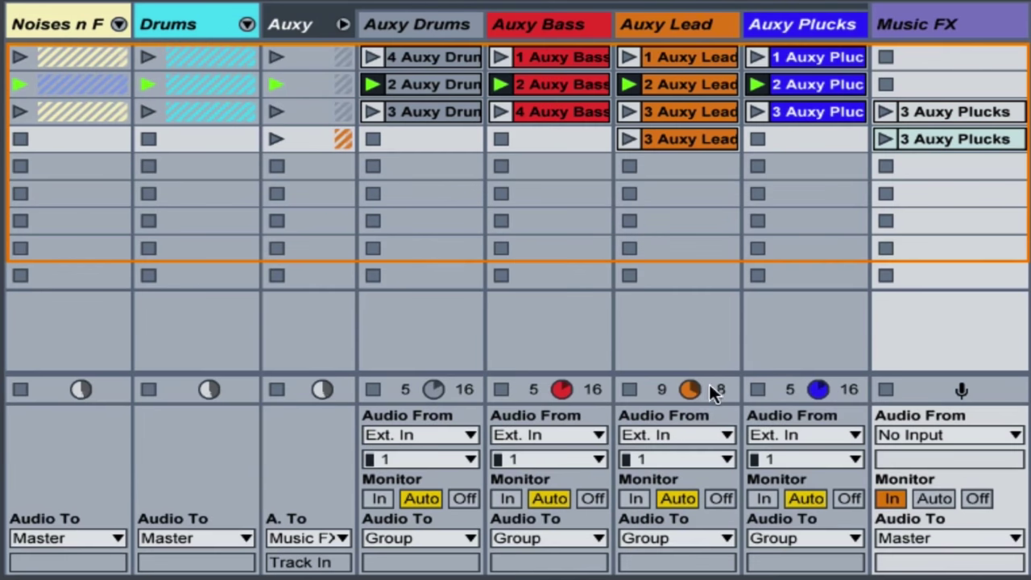
left_click(887, 135)
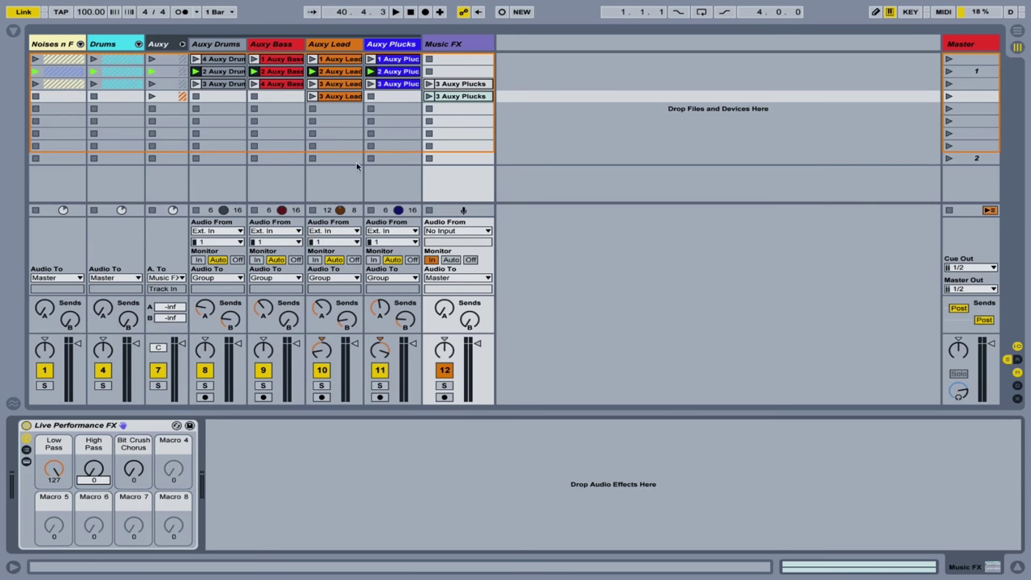
left_click(459, 43)
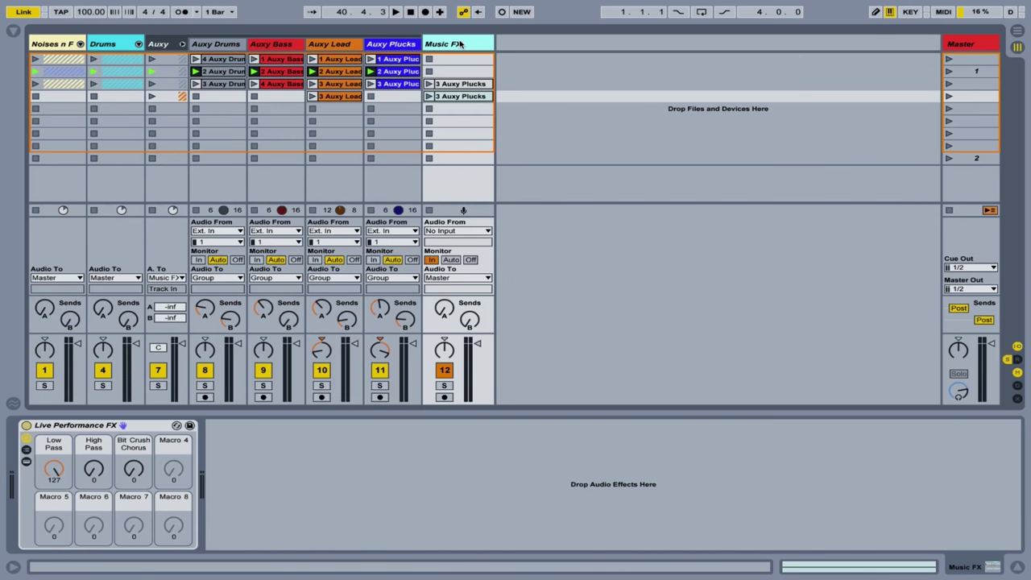
Insert a new 13 Audio track with its input set to No Input
key("ctrl+t")
left_click(538, 232)
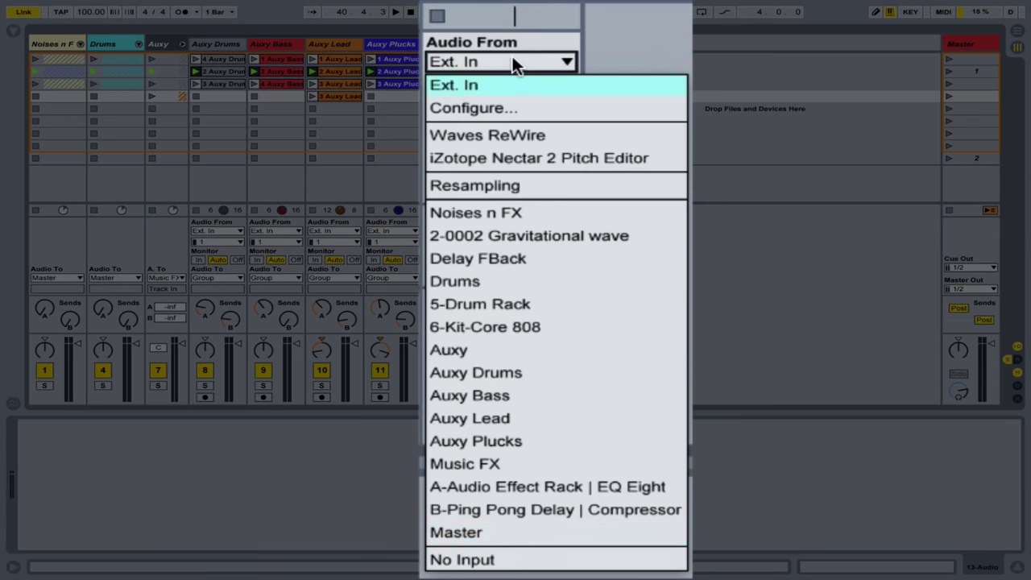
left_click(529, 556)
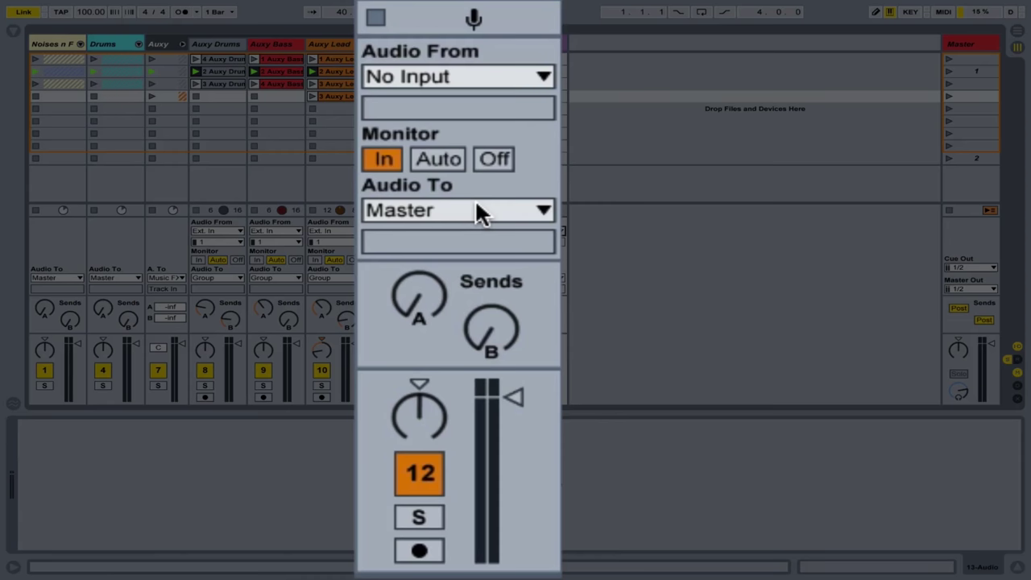
Route the outputs of Music FX, Drums and Noises n FX to 13-Audio
left_click(459, 277)
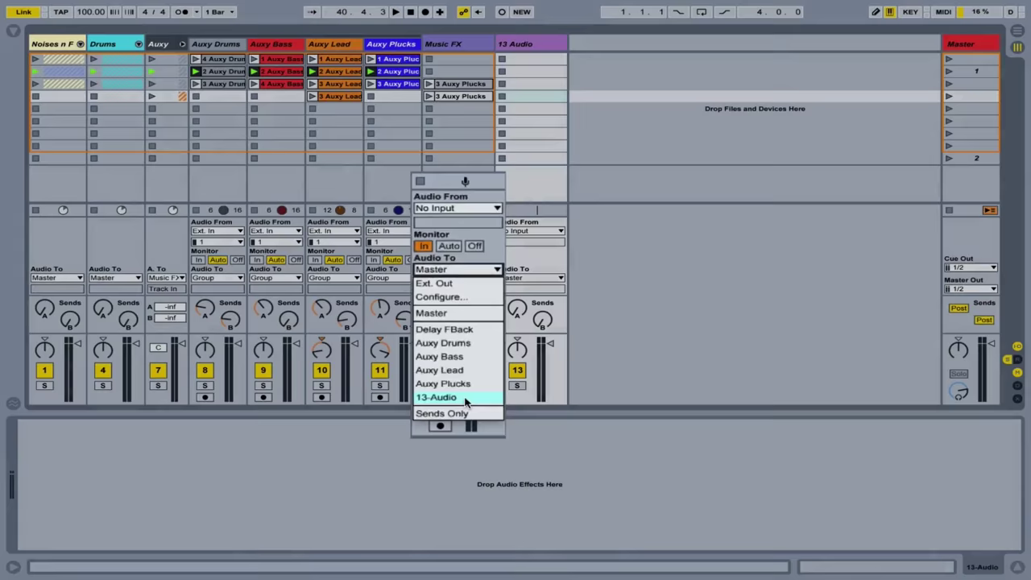
left_click(473, 489)
left_click(124, 278)
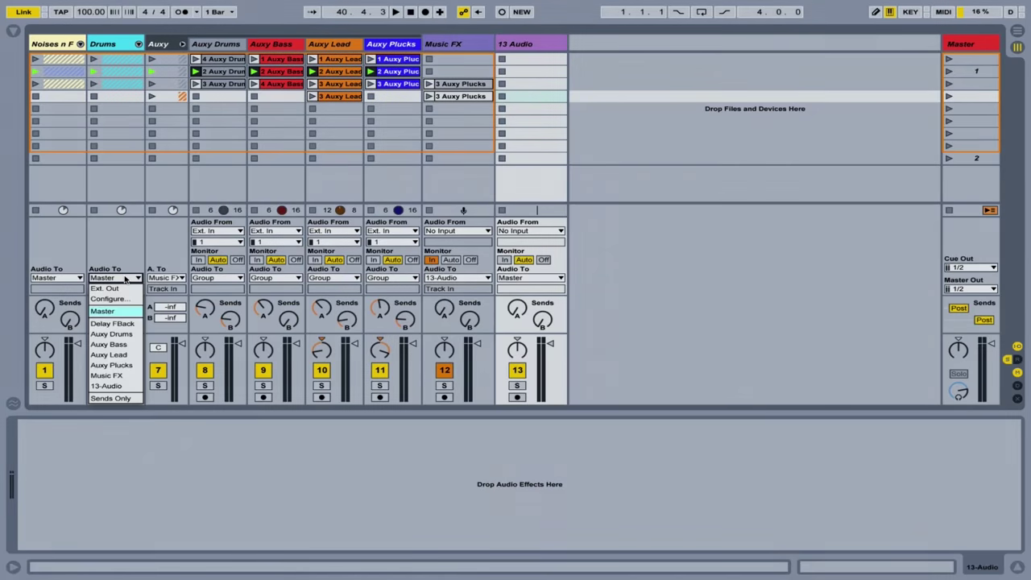
left_click(132, 520)
left_click(79, 278)
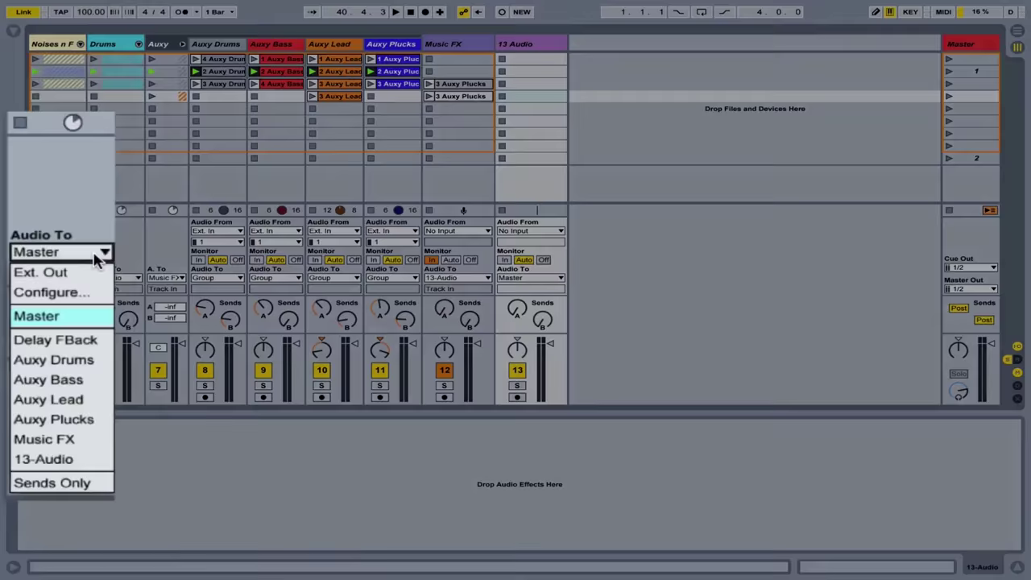
left_click(132, 518)
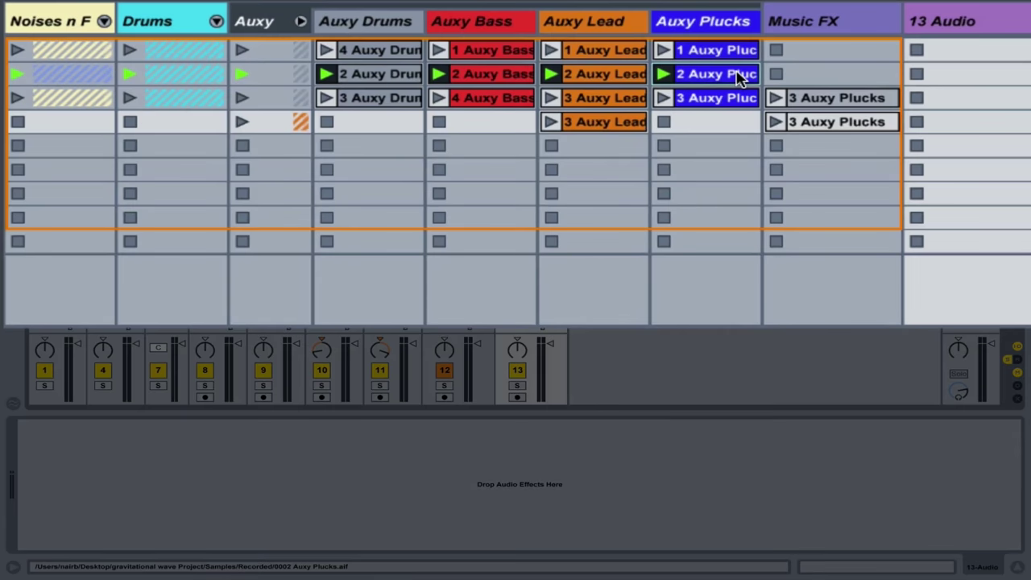
Copy the 2 Auxy Plucks clip into 13 Audio and copy the Live Performance FX rack from Music FX
left_click_drag(739, 75, 939, 75)
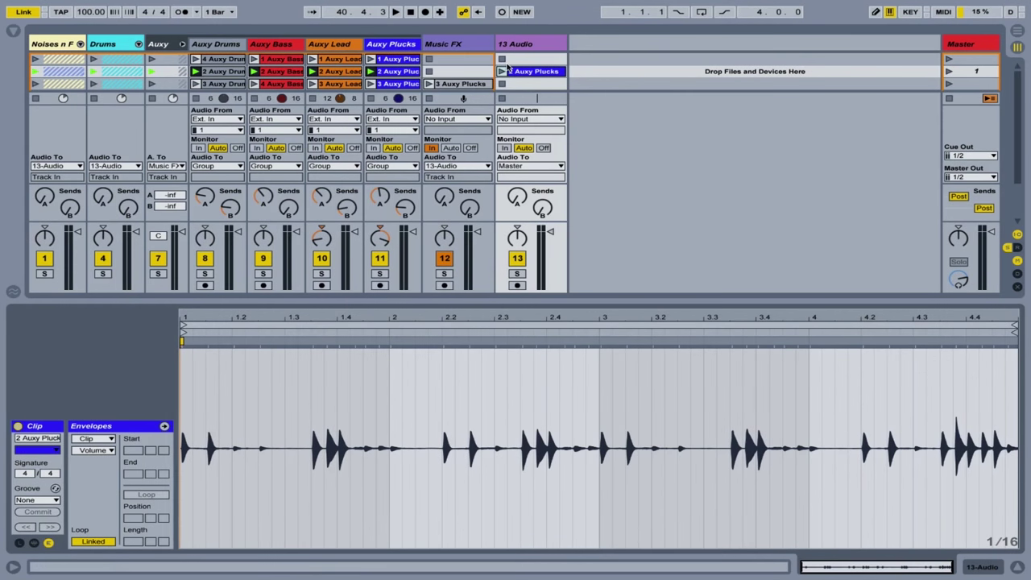
left_click(522, 44)
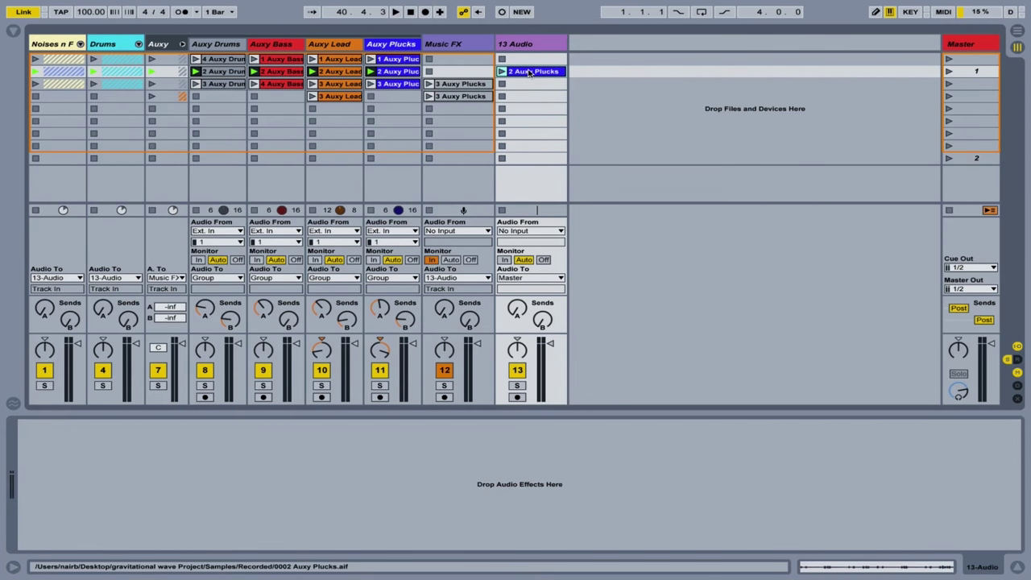
left_click(450, 46)
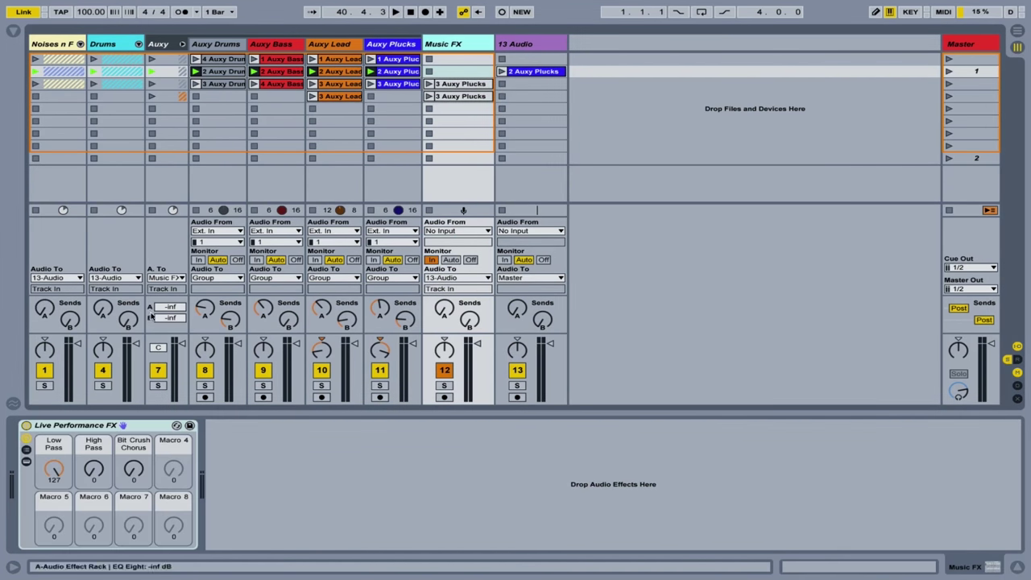
left_click(74, 427)
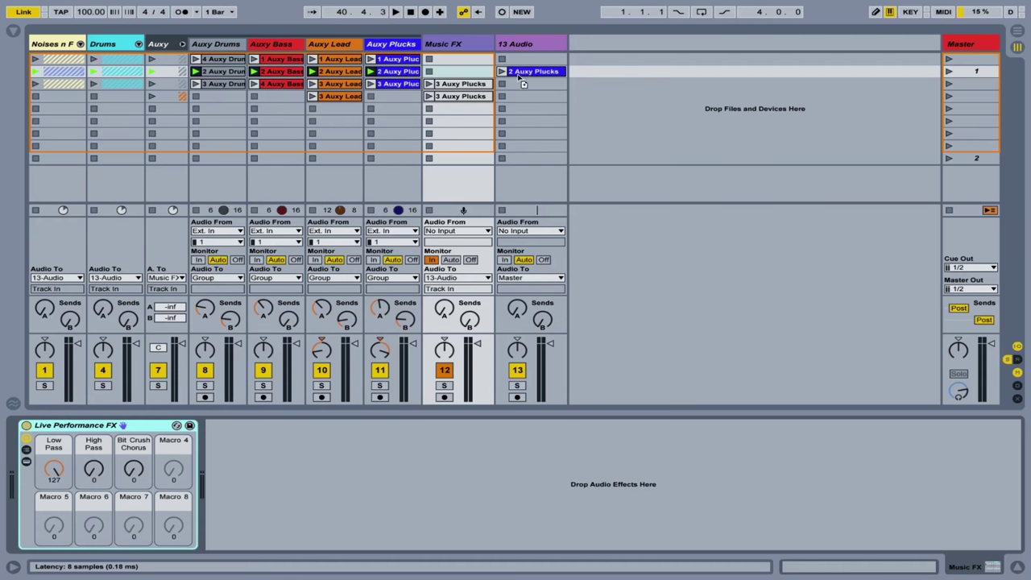
Paste the Live Performance FX rack onto 13 Audio, sweep its Bit Crush Chorus macro, and open the clip
left_click(534, 46)
key("ctrl+v")
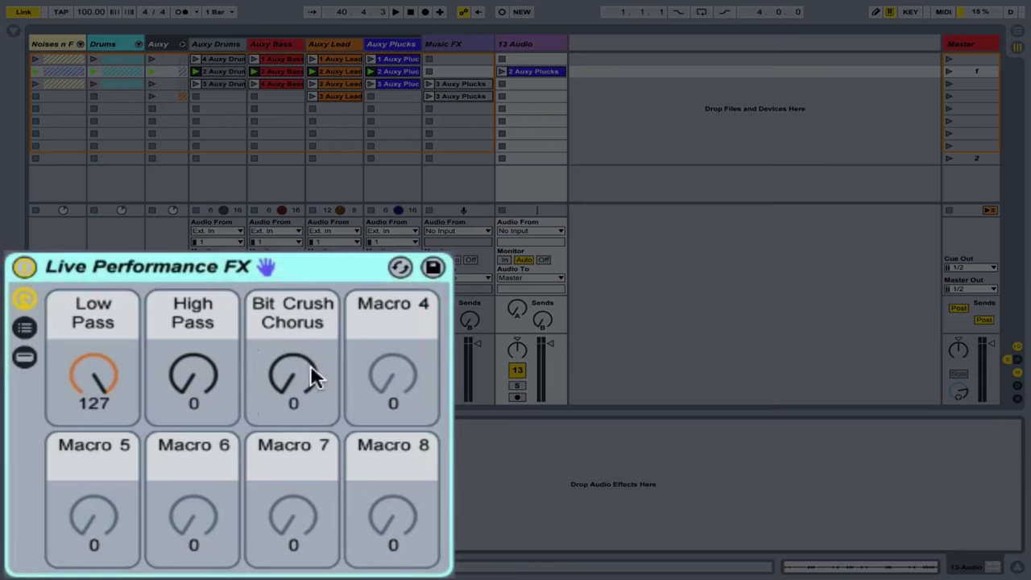
mouse_move(133, 471)
left_mouse_down()
mouse_move(133, 402)
mouse_move(134, 471)
left_mouse_up()
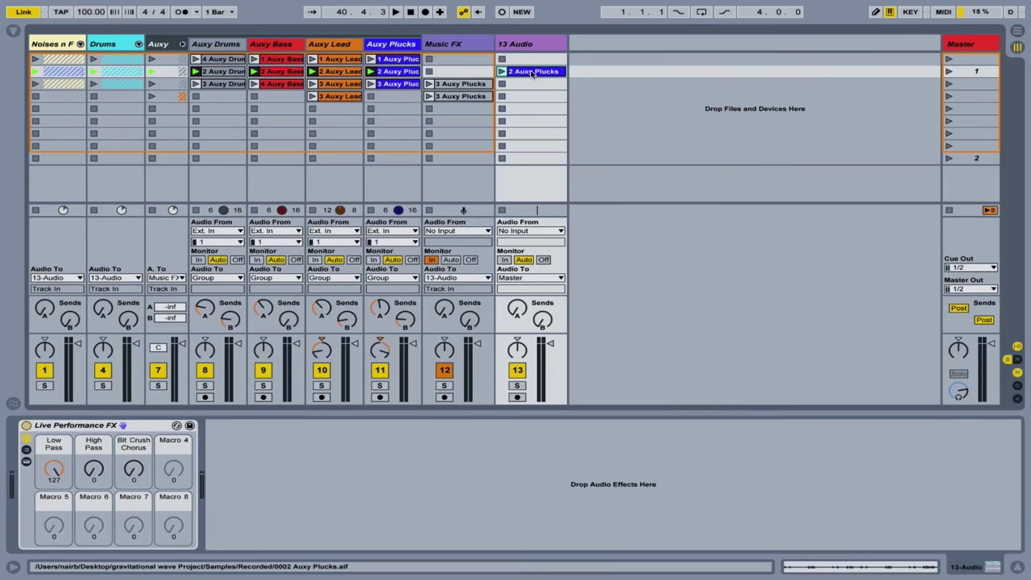
double_click(532, 71)
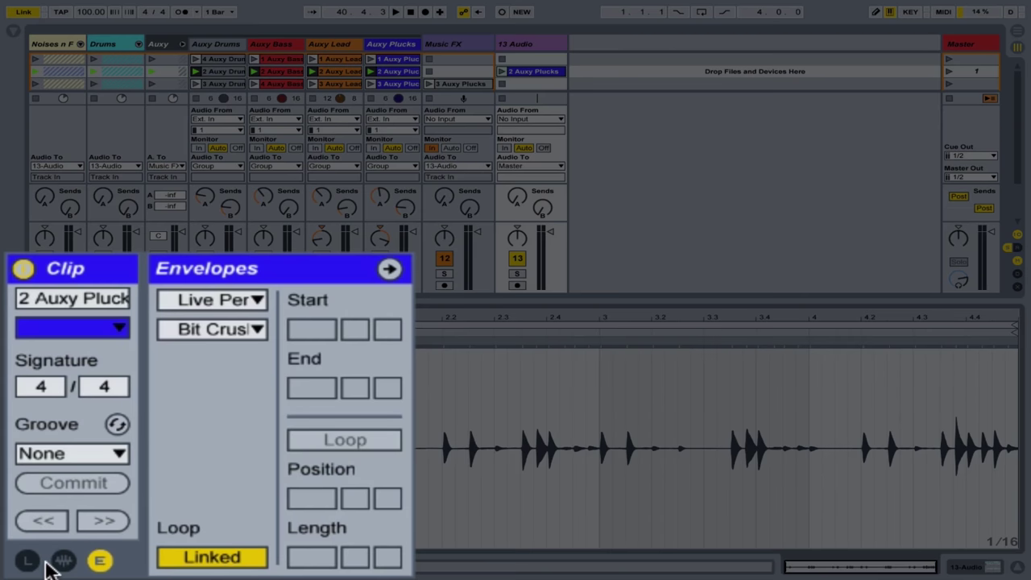
Turn the 2 Auxy Plucks clip volume down to -inf dB and set 13 Audio monitoring to In
left_click(64, 561)
left_click_drag(314, 487, 313, 531)
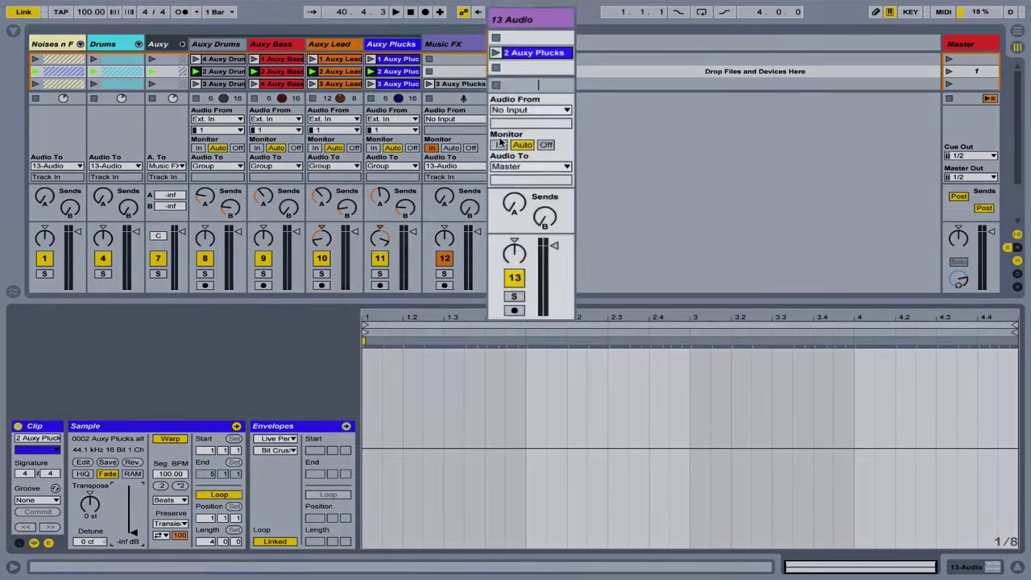
left_click(502, 148)
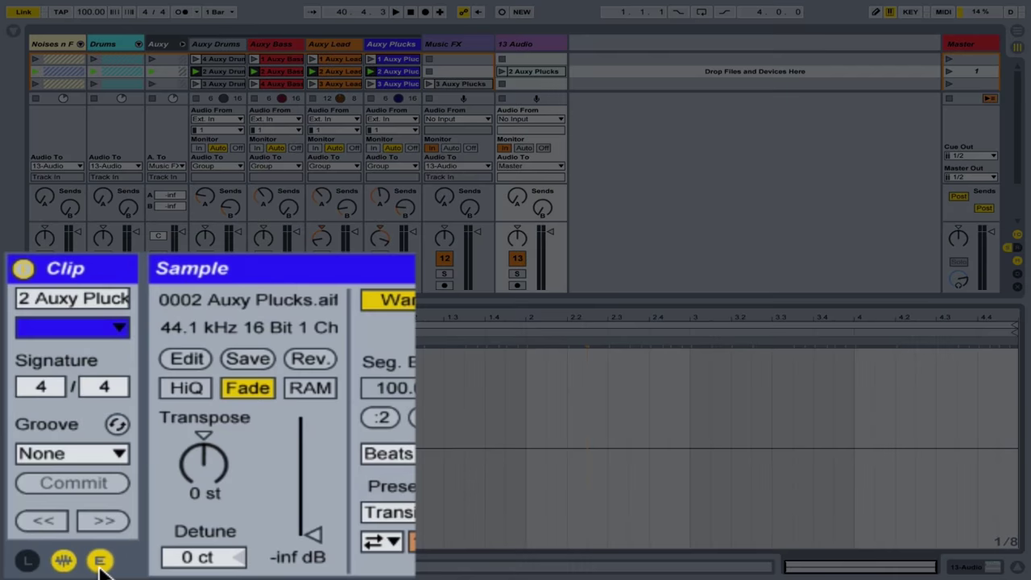
Pencil in Bit Crush steps of varying heights around 1.25, 1.3, just after bar 2, 2.2 and 2.3
left_click(48, 542)
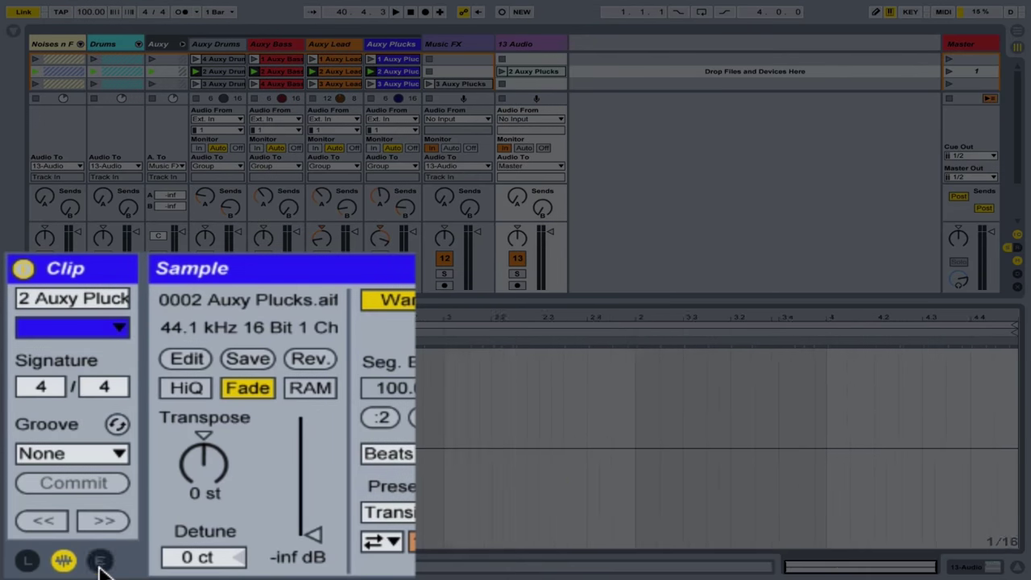
left_click(99, 563)
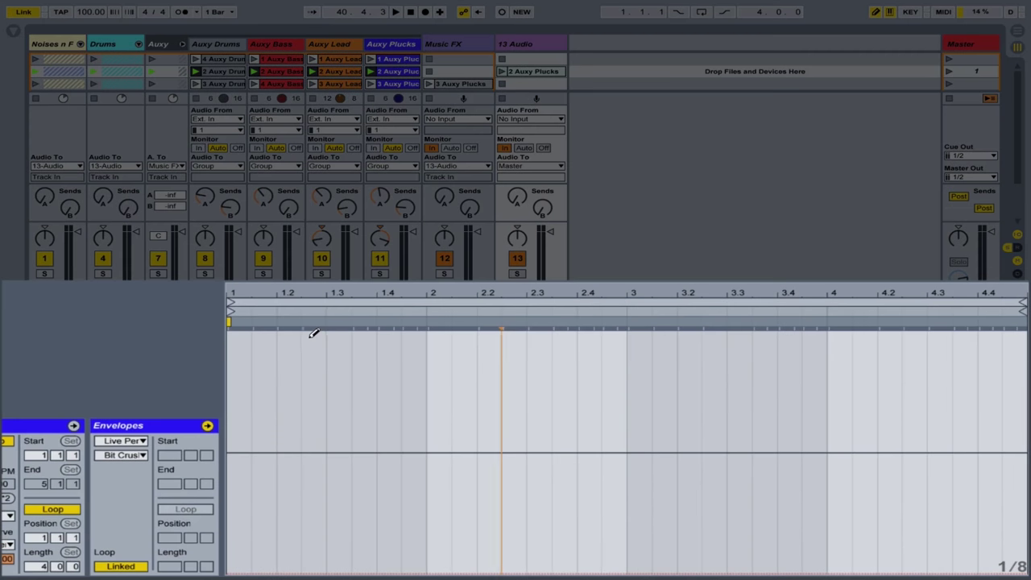
left_click(314, 333)
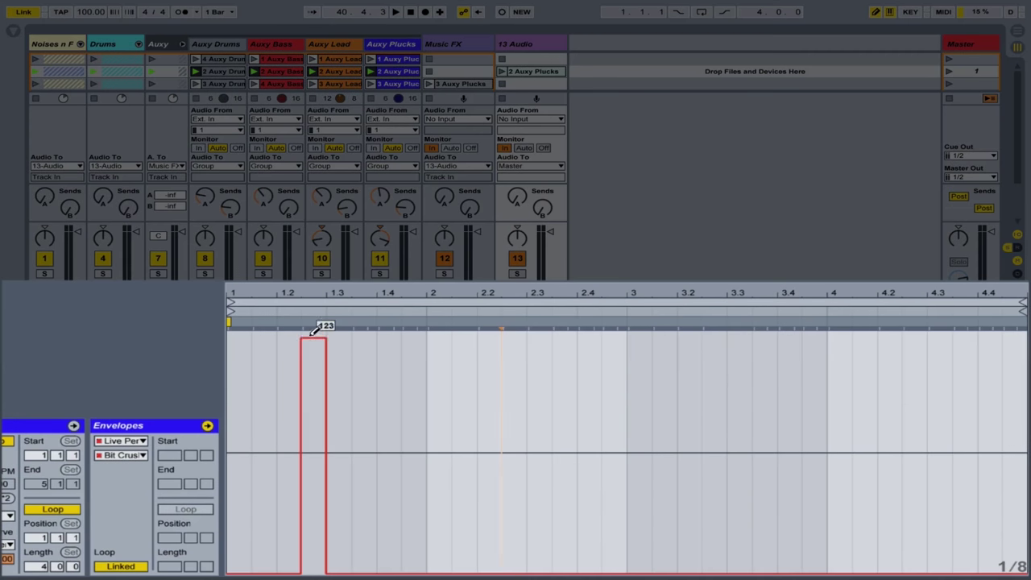
left_click(363, 399)
left_click_drag(443, 412, 449, 325)
left_click(493, 380)
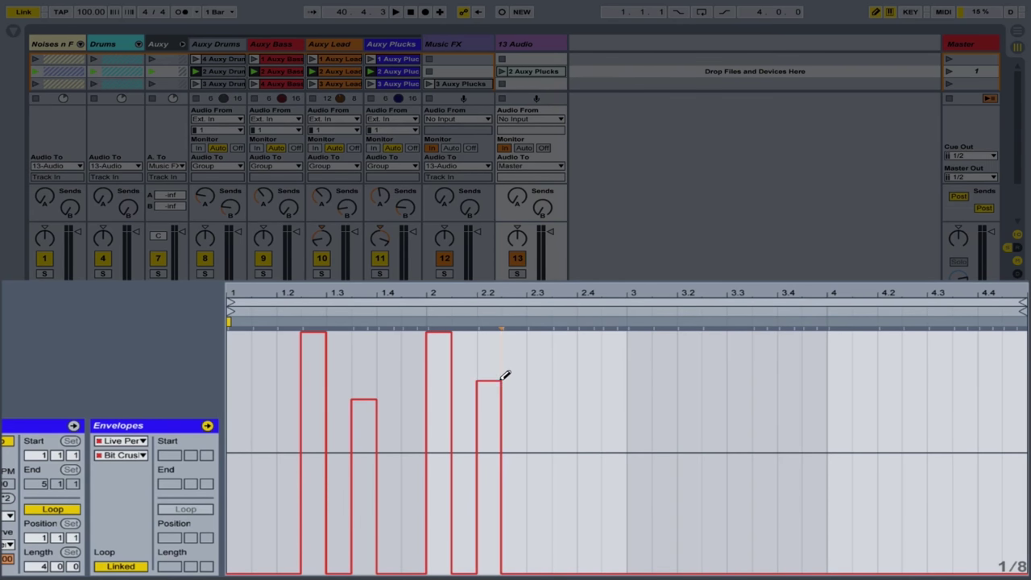
left_click(552, 407)
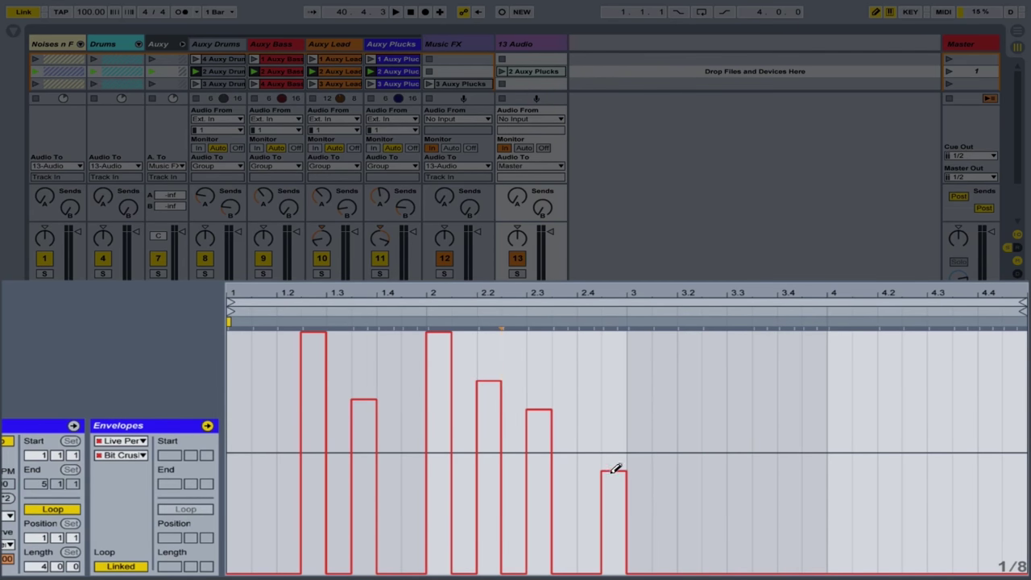
Add steps around bars 3.3 and 3.4, then ramp the envelope from bar 4 up to 127
left_click(736, 464)
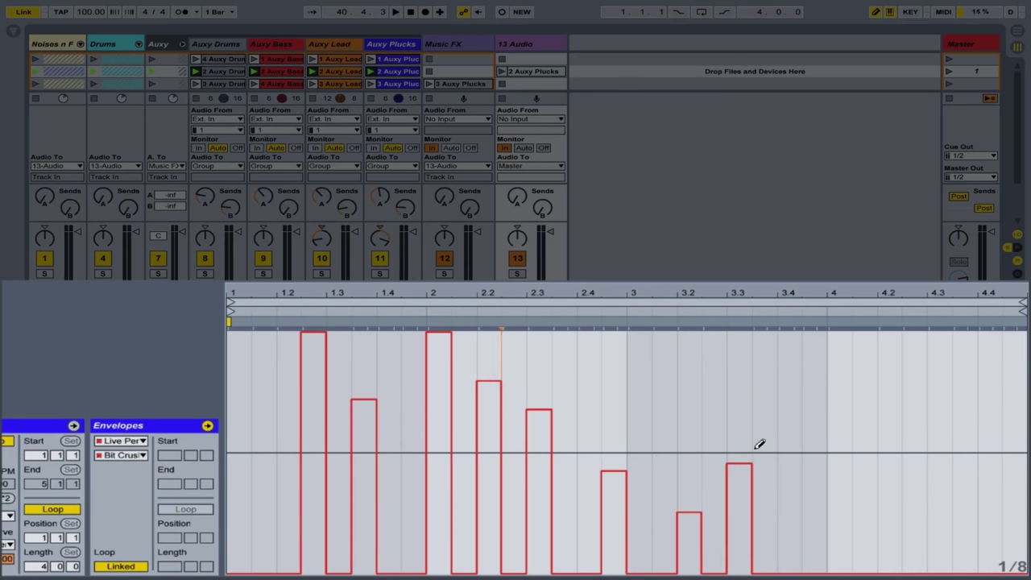
left_click(793, 412)
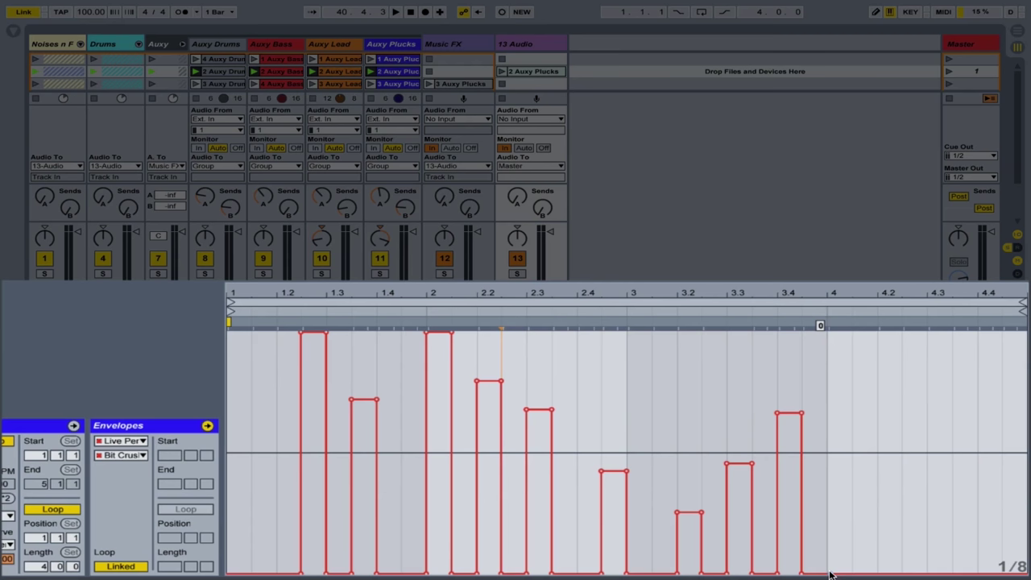
left_click_drag(848, 572, 977, 331)
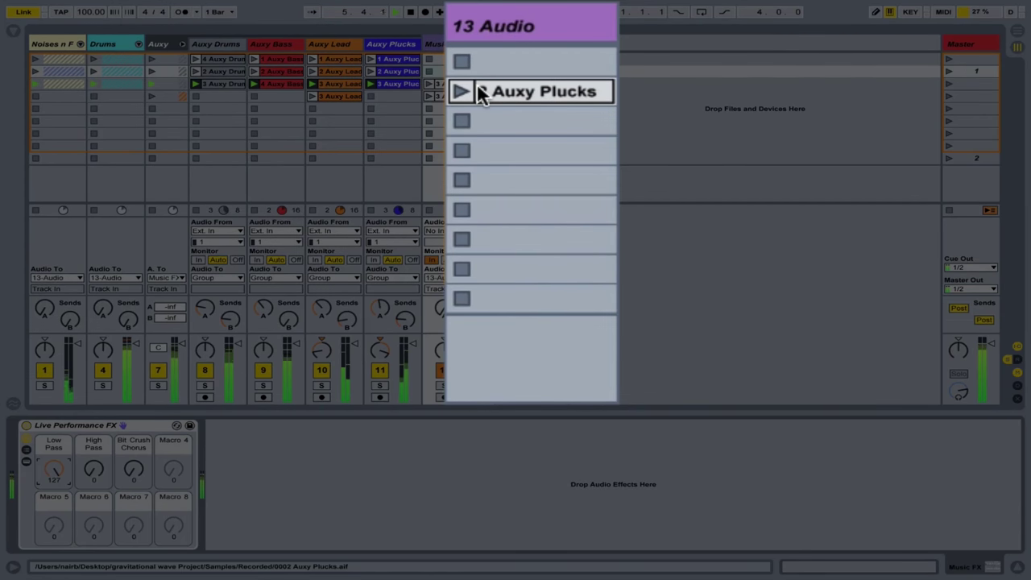
Launch the 2 Auxy Plucks clip on 13 Audio and open its envelope editor while it plays
left_click(462, 90)
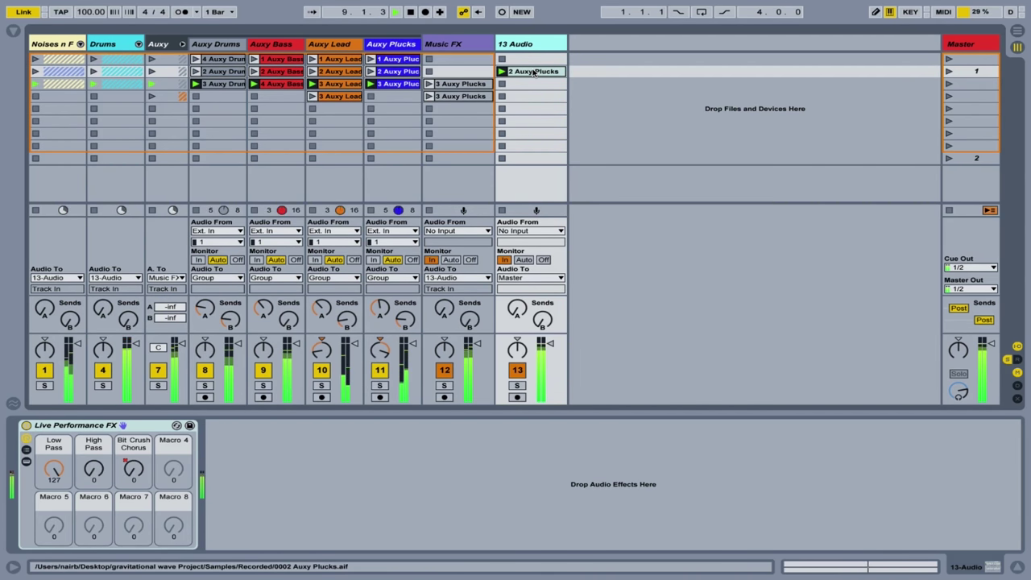
double_click(533, 72)
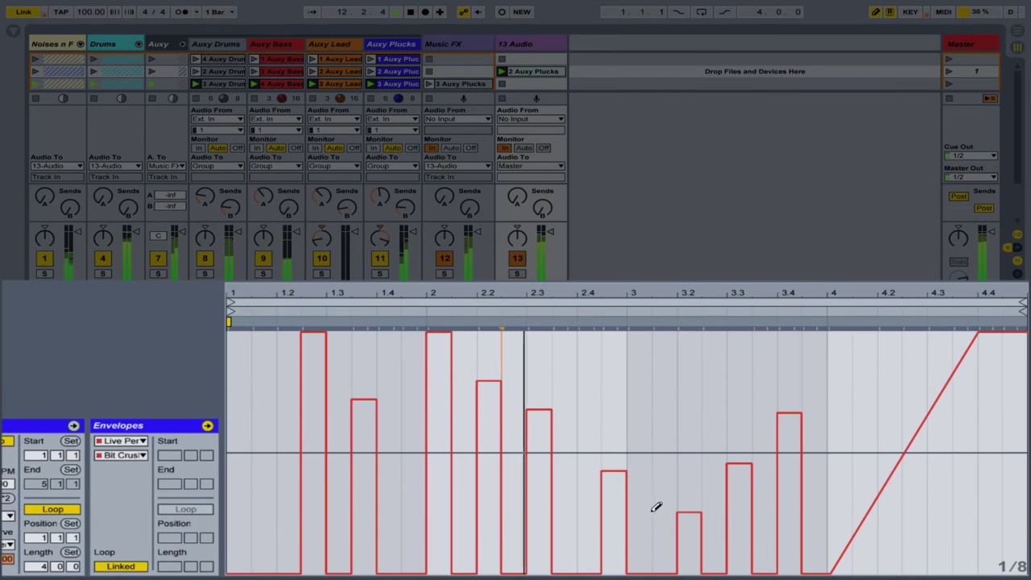
Add a low Bit Crush step after bar 3, leave Draw Mode, and slope the drop after 2.3
left_click(644, 530)
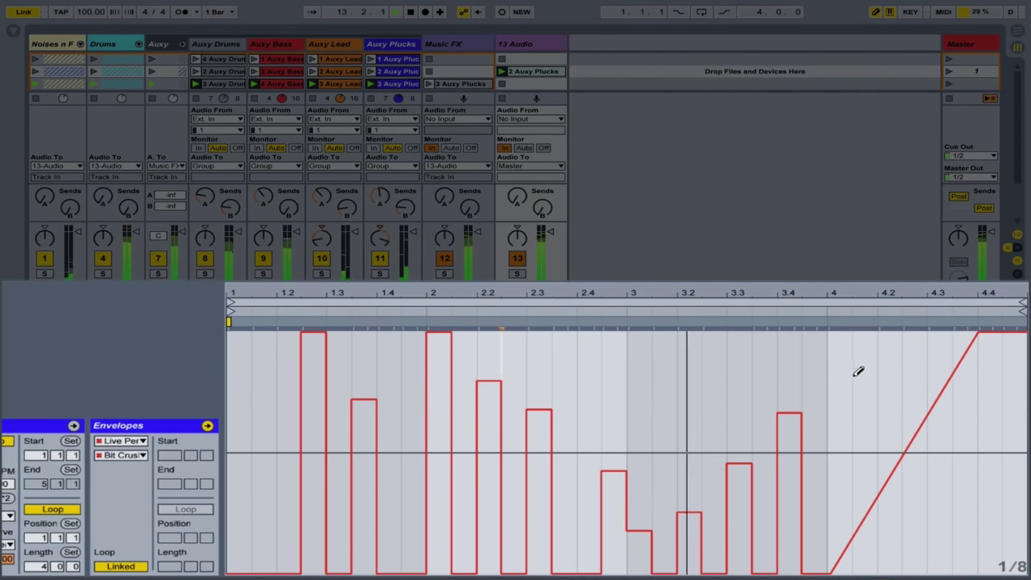
key("b")
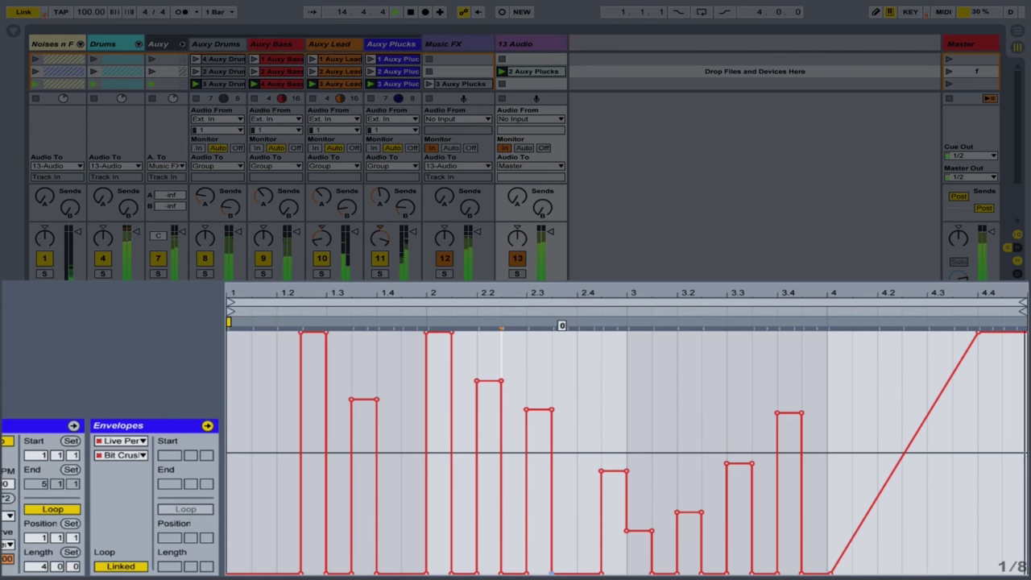
left_click(552, 574)
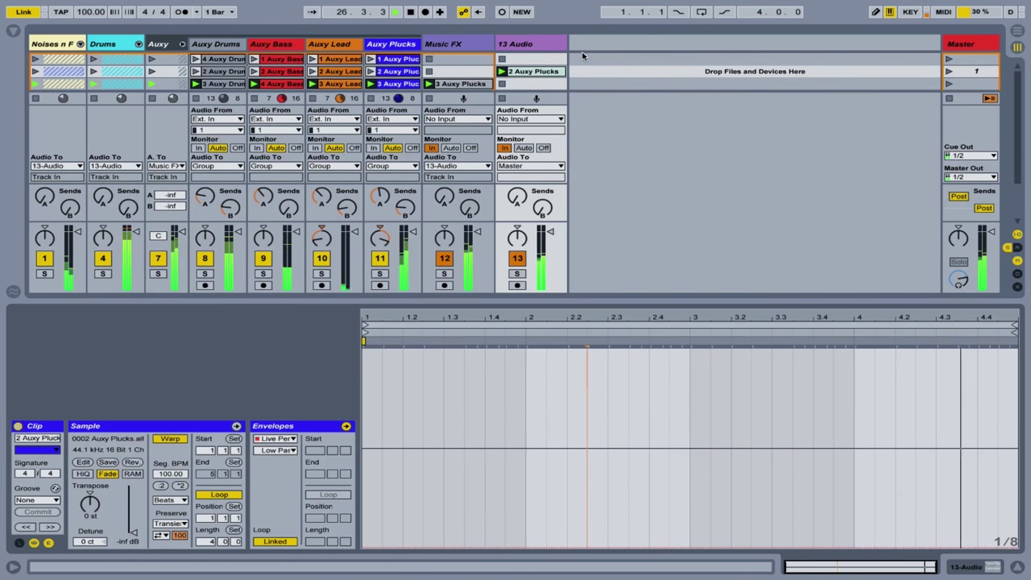
Stop playback with the clip's flat Low Pass envelope shown
key("space")
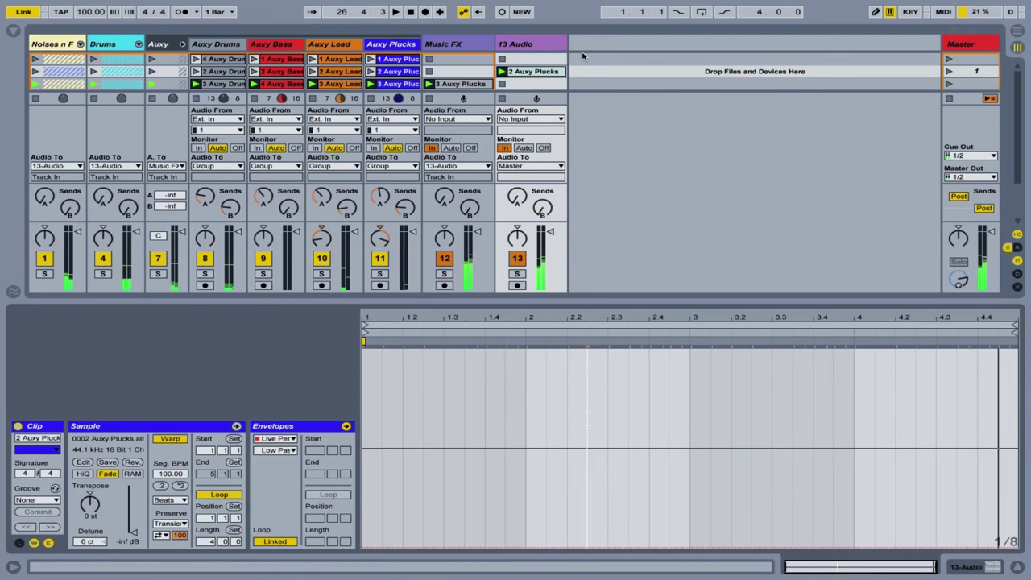